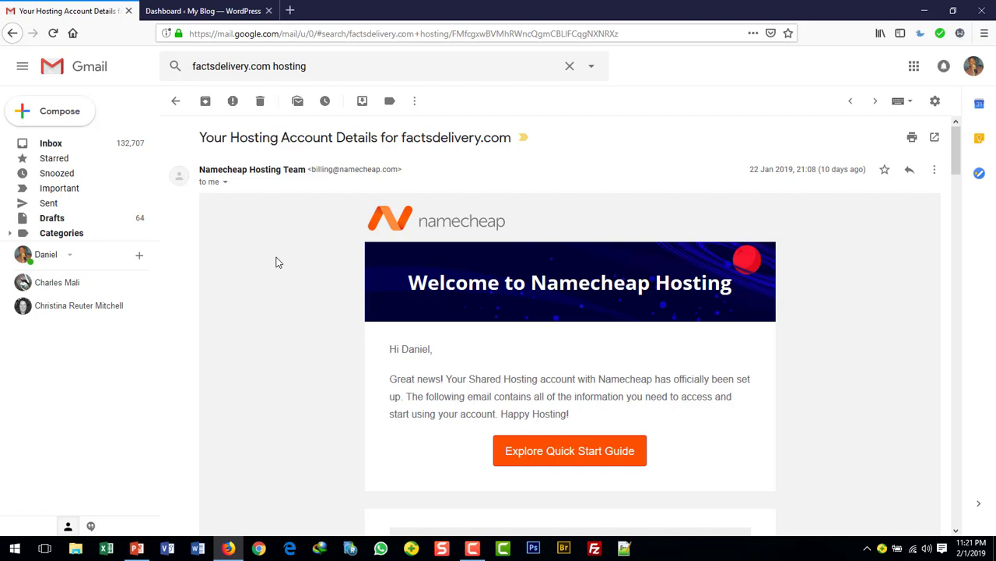
{"action": "scroll", "coordinate": [277, 262], "scroll_direction": "down", "scroll_amount": 5}
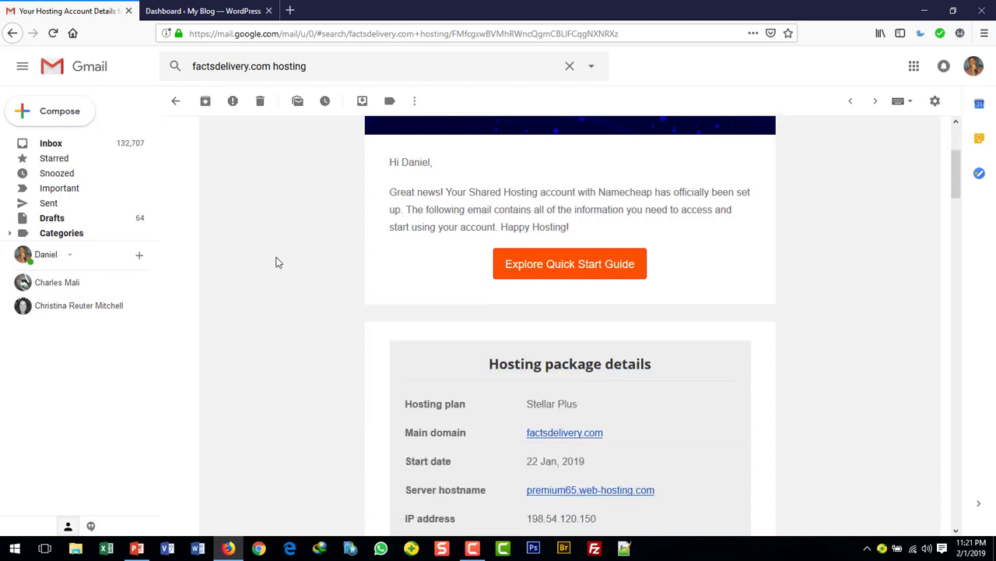
{"action": "scroll", "coordinate": [277, 263], "scroll_direction": "down", "scroll_amount": 5}
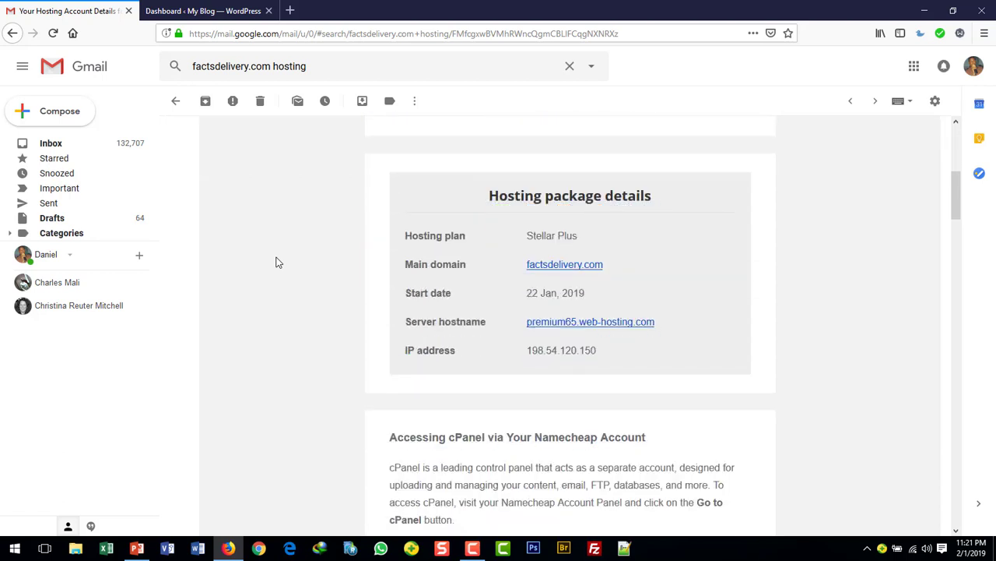
{"action": "scroll", "coordinate": [276, 262], "scroll_direction": "down", "scroll_amount": 10}
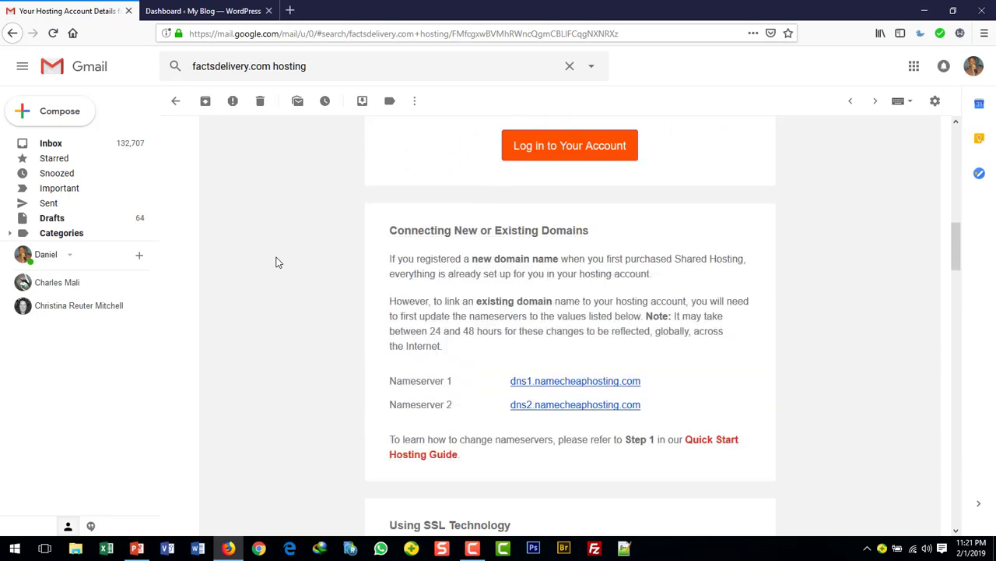
{"action": "scroll", "coordinate": [277, 263], "scroll_direction": "down", "scroll_amount": 8}
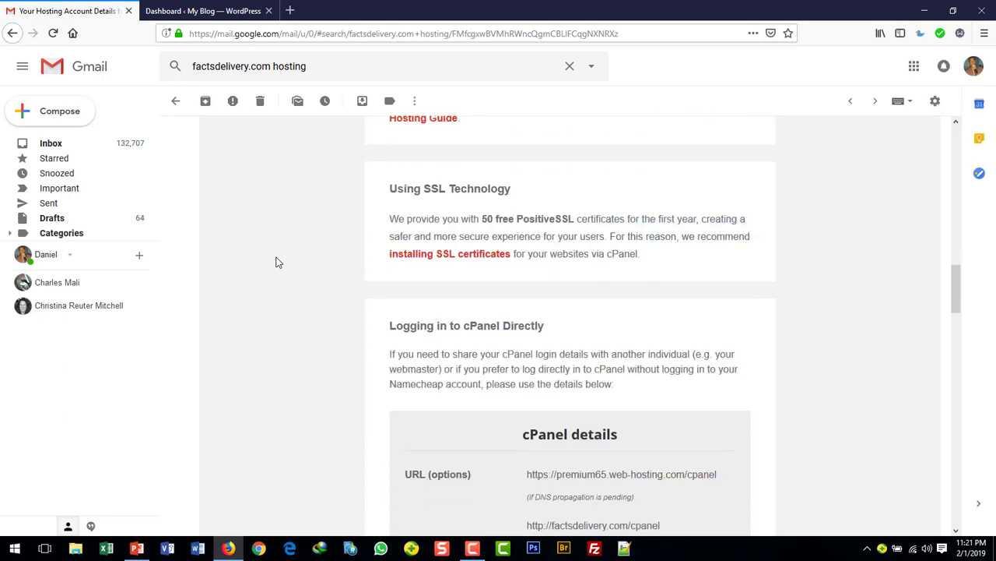
{"action": "scroll", "coordinate": [276, 262], "scroll_direction": "down", "scroll_amount": 5}
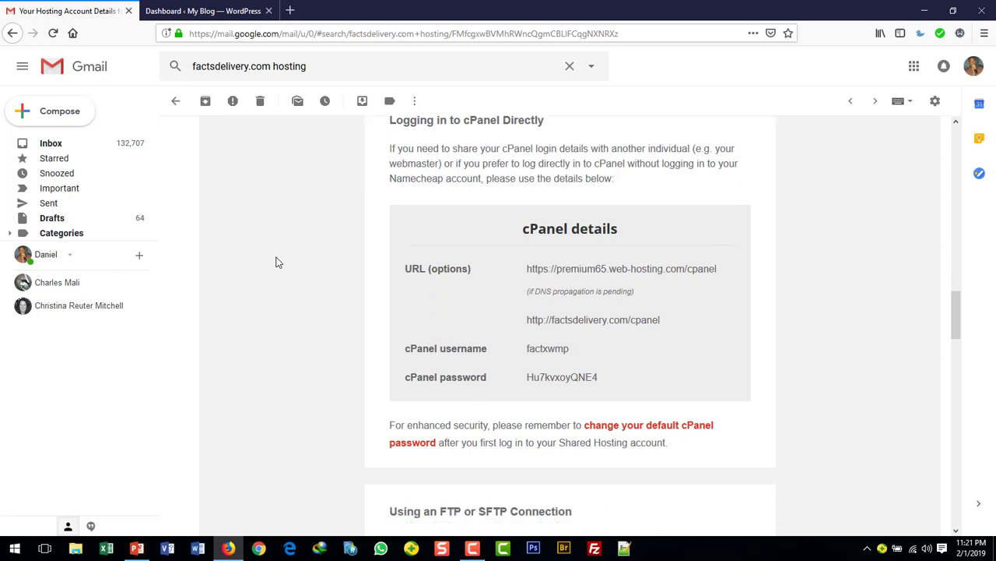
{"action": "scroll", "coordinate": [277, 263], "scroll_direction": "down", "scroll_amount": 1}
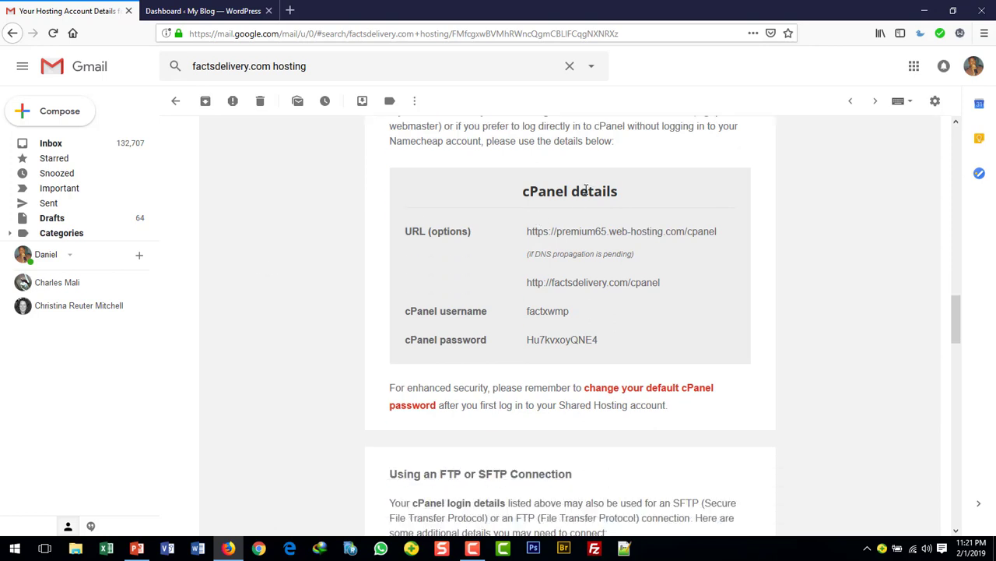
{"action": "left_click", "coordinate": [619, 288]}
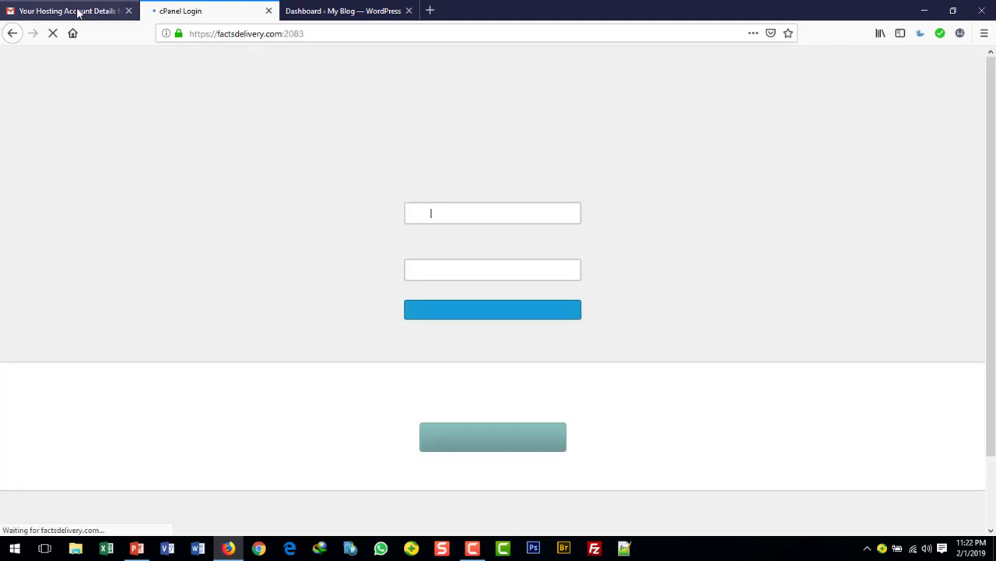
- Copy the cPanel username from the hosting email into the login form's Username field
{"action": "left_click", "coordinate": [81, 12]}
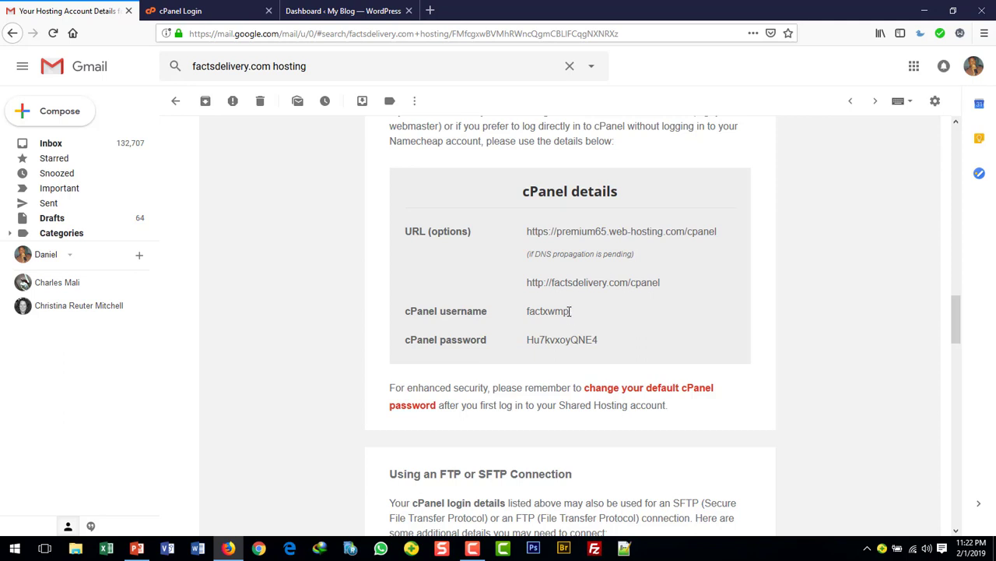
{"action": "left_click_drag", "start_coordinate": [571, 311], "coordinate": [527, 314]}
{"action": "right_click", "coordinate": [529, 314]}
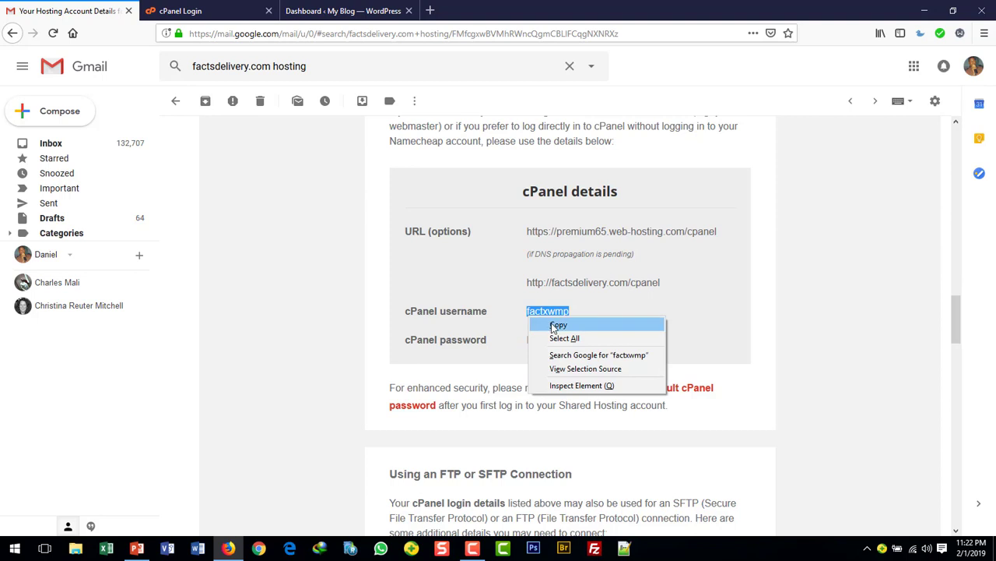
{"action": "left_click", "coordinate": [545, 324]}
{"action": "left_click", "coordinate": [226, 12]}
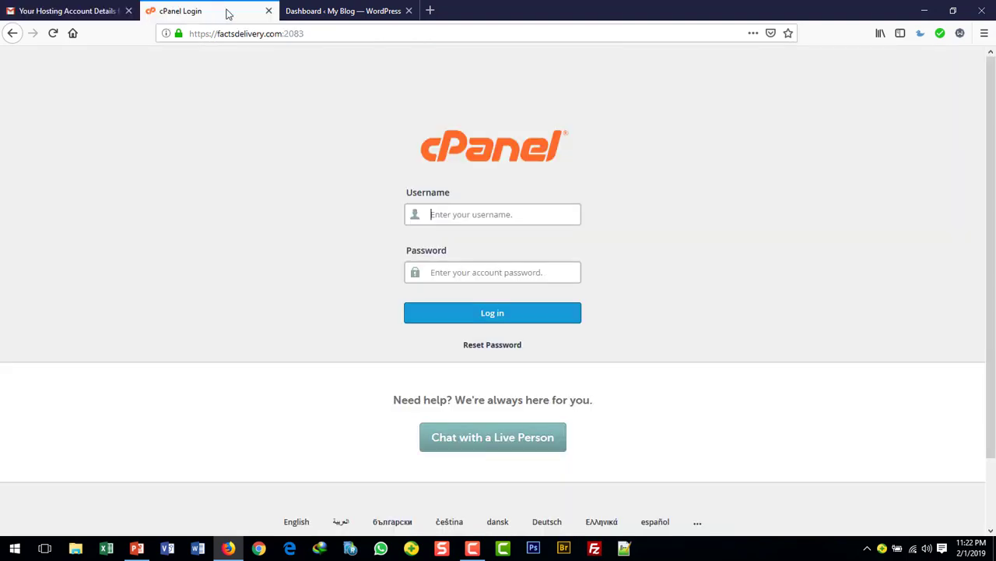
{"action": "left_click", "coordinate": [447, 212]}
{"action": "key", "text": "ctrl+v"}
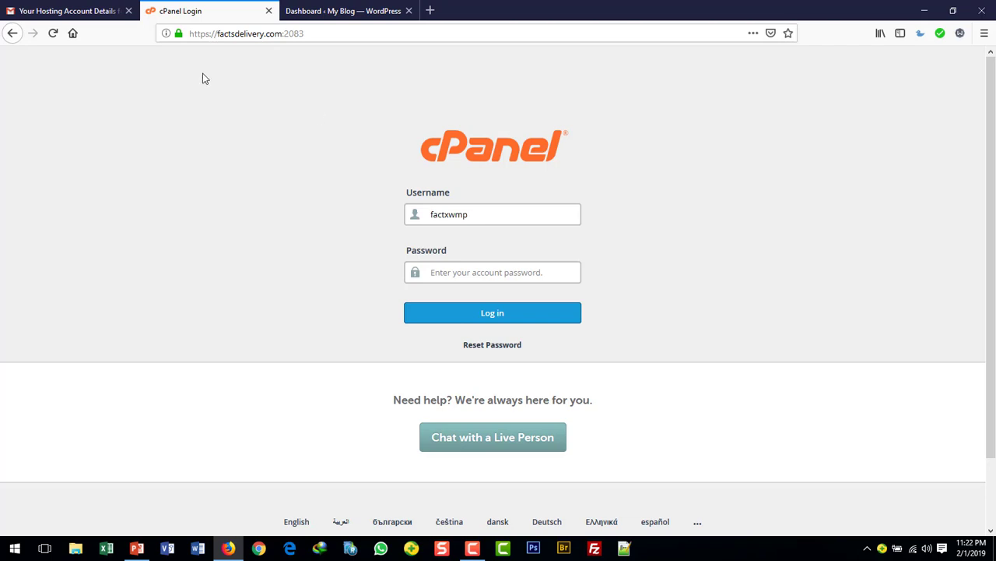
- Copy the cPanel password from the email into the Password field and log in
{"action": "left_click", "coordinate": [86, 13]}
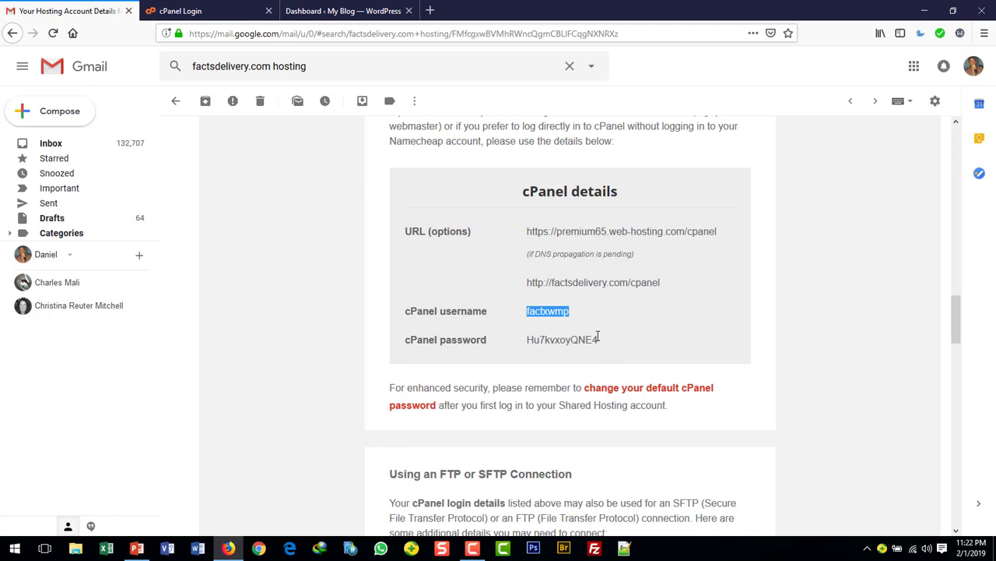
{"action": "left_click_drag", "start_coordinate": [598, 337], "coordinate": [532, 339]}
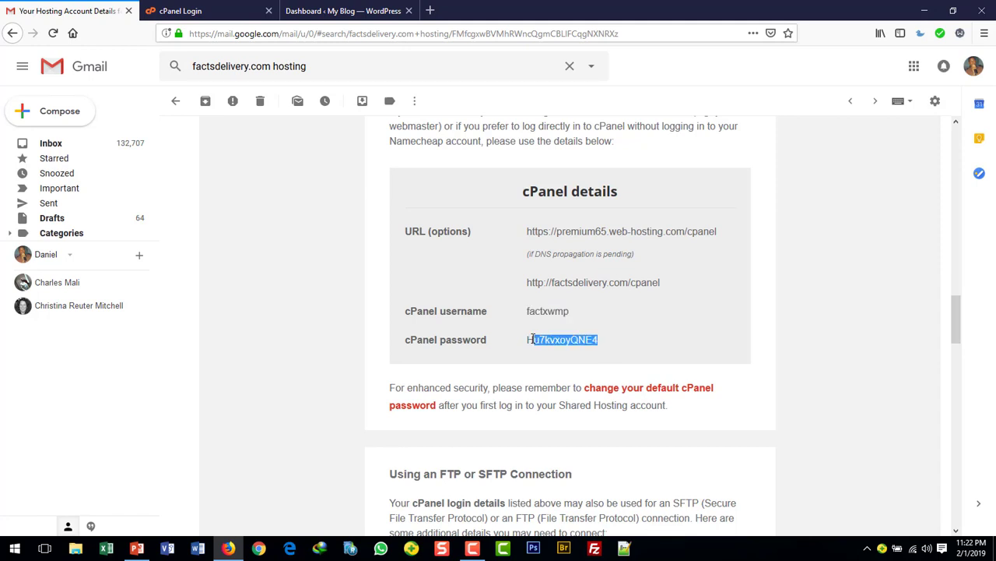
{"action": "right_click", "coordinate": [528, 338]}
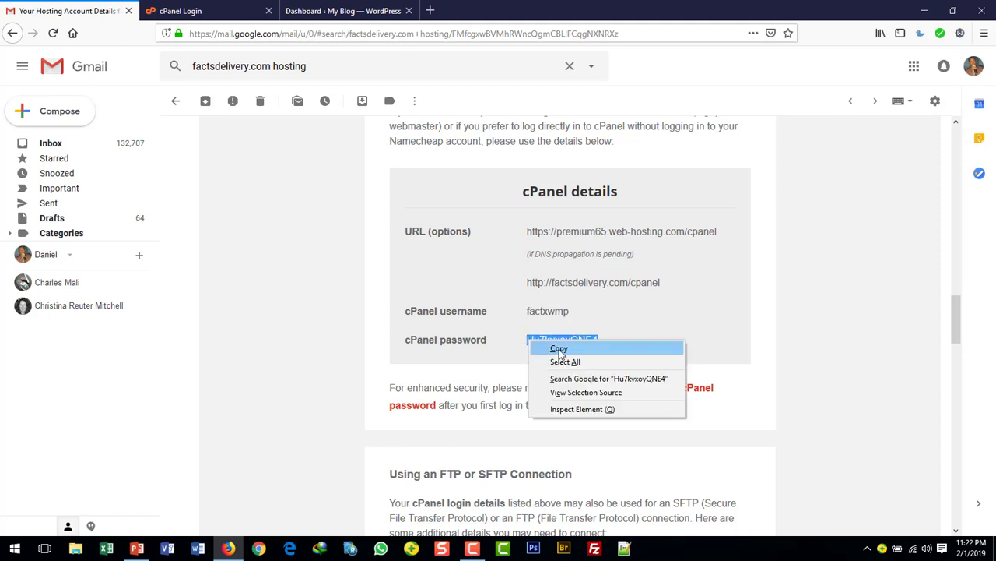
{"action": "left_click", "coordinate": [559, 351]}
{"action": "left_click", "coordinate": [180, 11]}
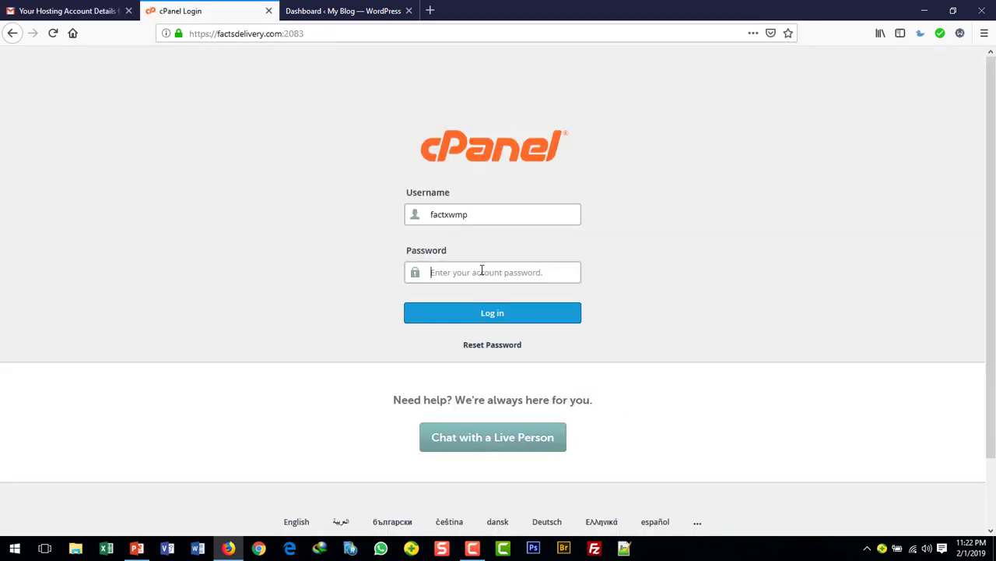
{"action": "key", "text": "ctrl+v"}
{"action": "left_click", "coordinate": [489, 318]}
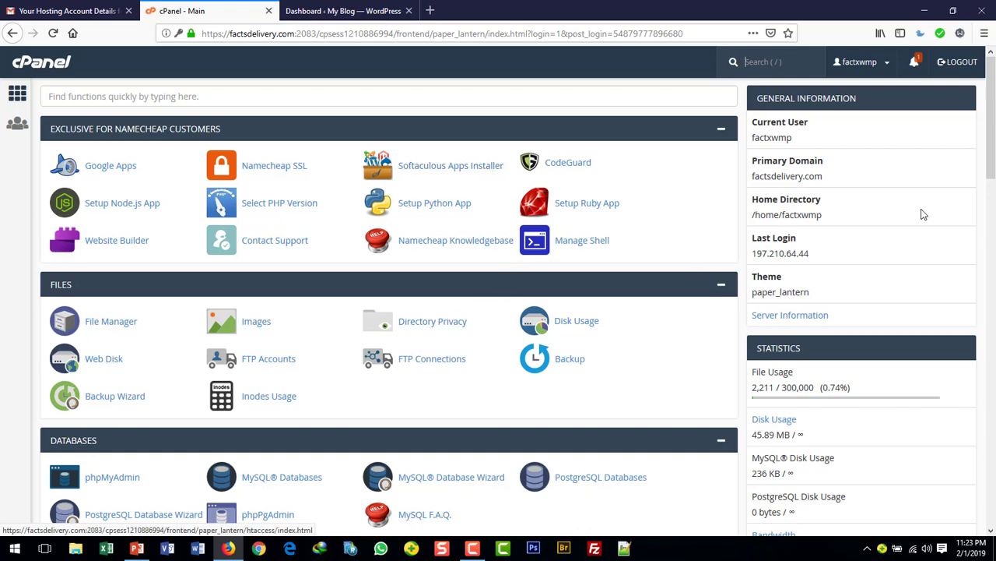
- Scroll the factsdelivery.com cPanel dashboard down to the Softaculous Apps Installer section
{"action": "left_click", "coordinate": [993, 270]}
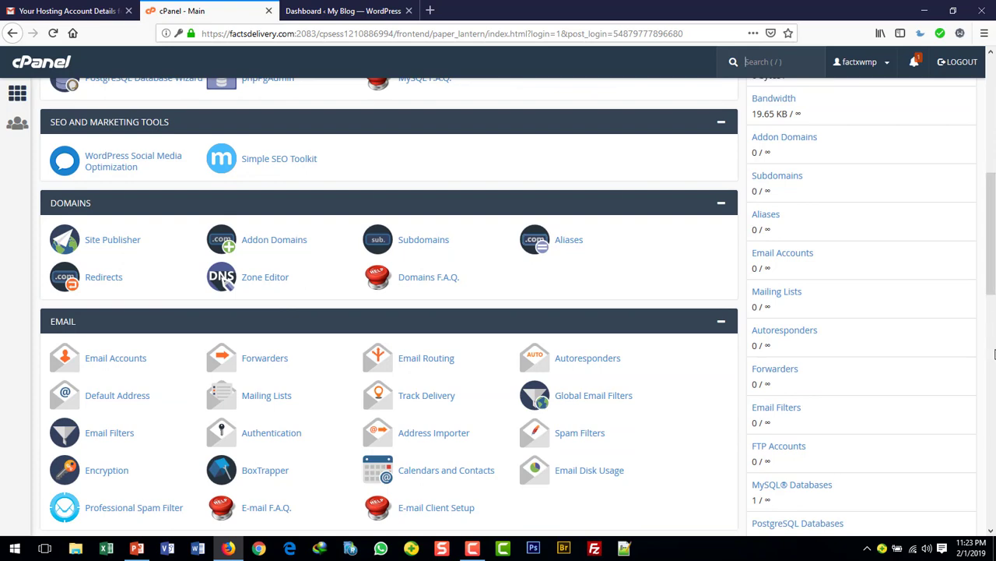
{"action": "left_click", "coordinate": [993, 368]}
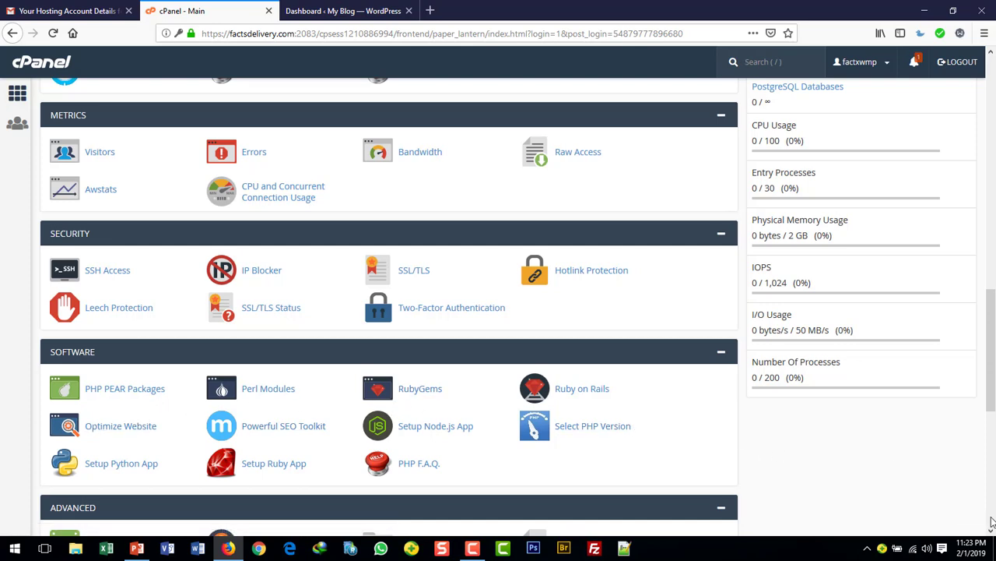
{"action": "left_click", "coordinate": [992, 531]}
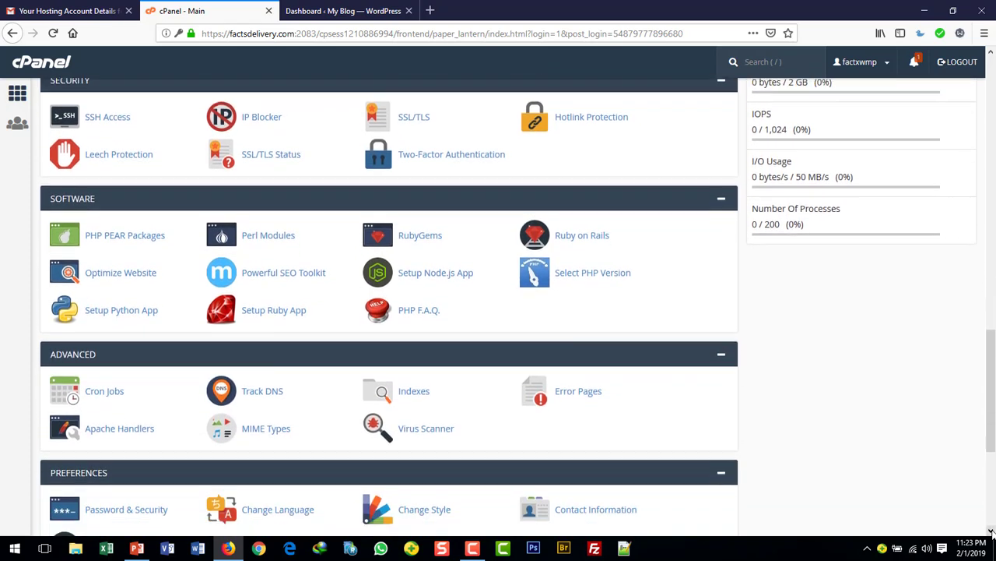
{"action": "scroll", "coordinate": [992, 531], "scroll_direction": "down", "scroll_amount": 6}
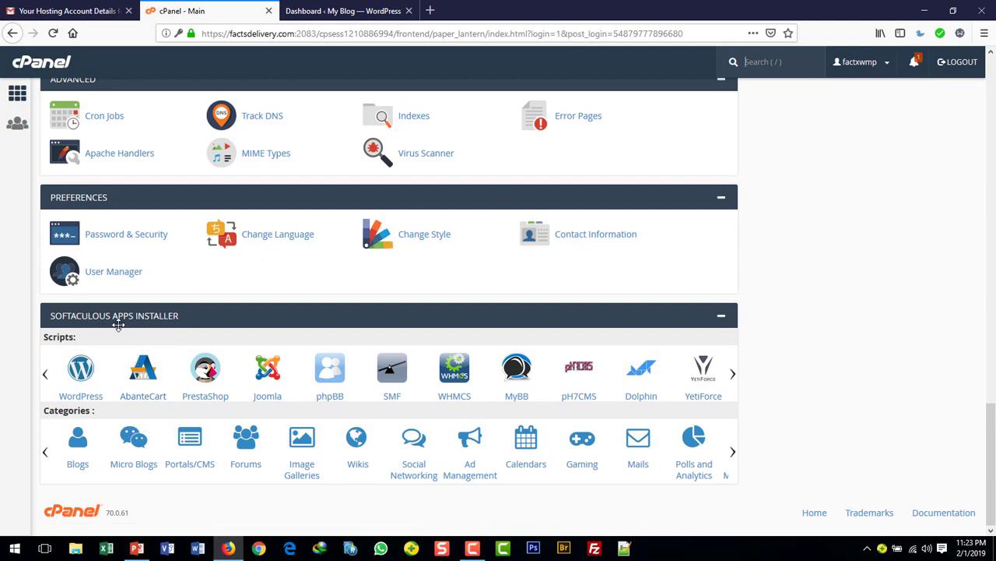
- Open Softaculous's WordPress page, browse its Features and Screenshots, and close the demo tab
{"action": "left_click", "coordinate": [84, 375]}
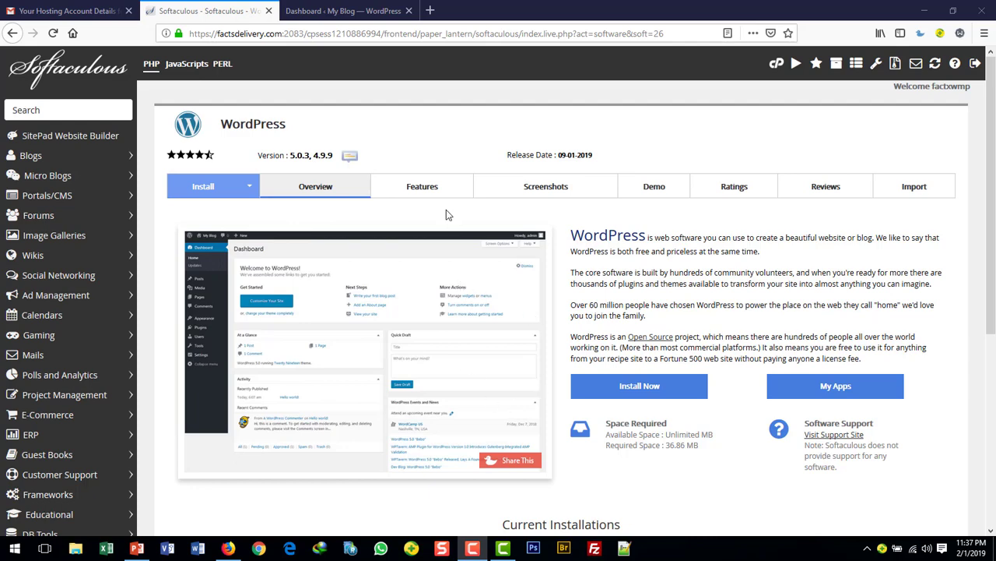
{"action": "left_click", "coordinate": [430, 193]}
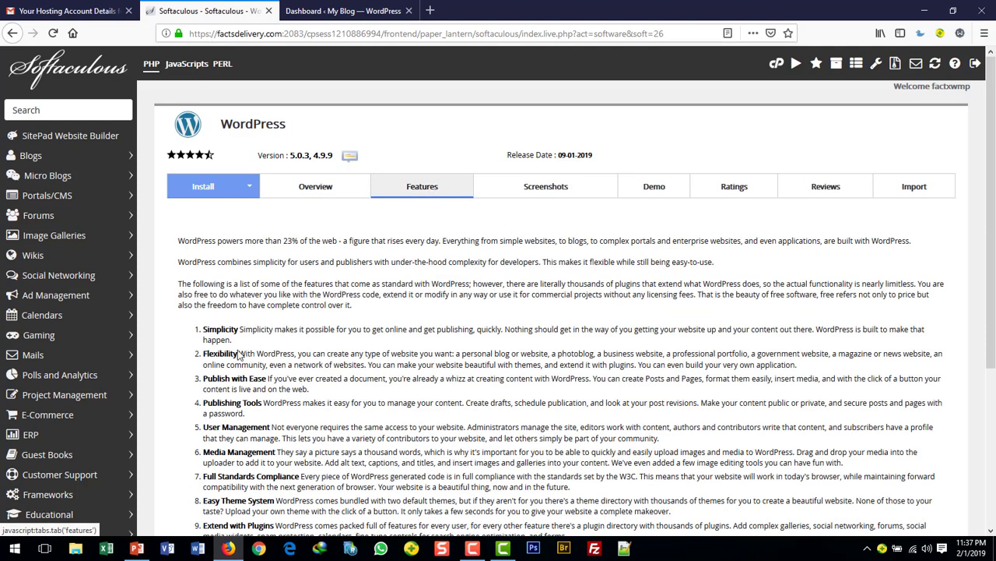
{"action": "left_click", "coordinate": [531, 191]}
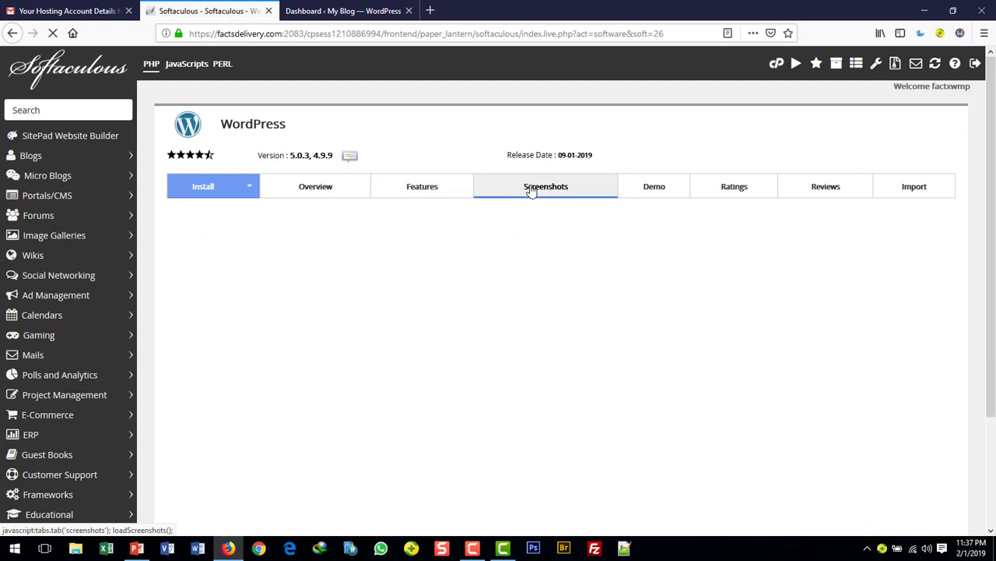
{"action": "left_click", "coordinate": [644, 198]}
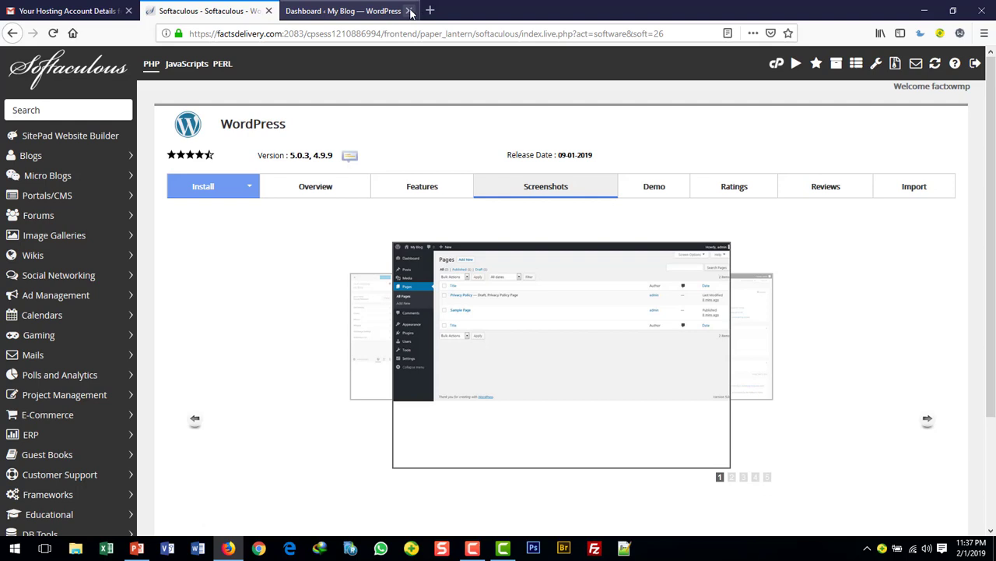
{"action": "left_click", "coordinate": [409, 11]}
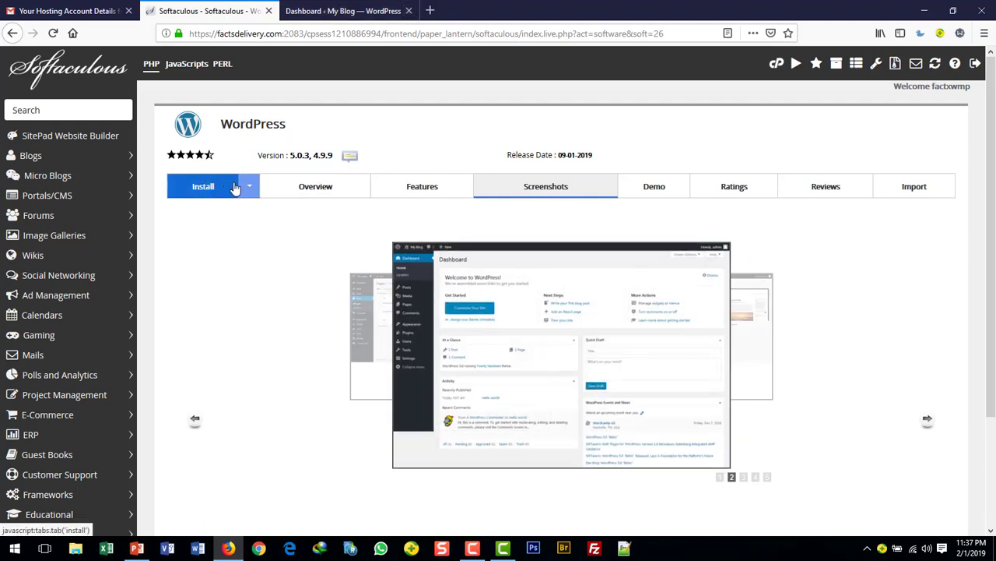
{"action": "left_click", "coordinate": [214, 195]}
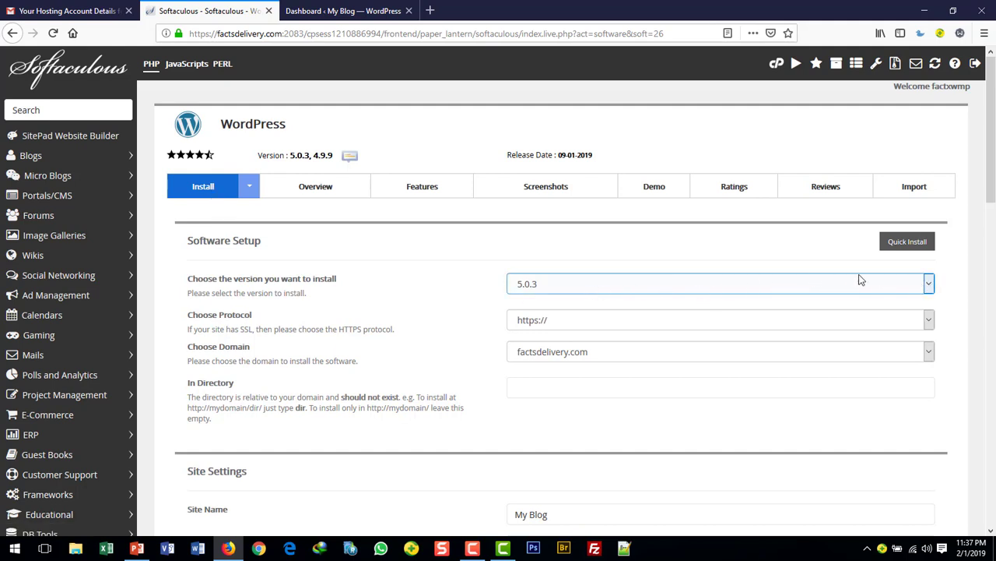
{"action": "left_click", "coordinate": [929, 287]}
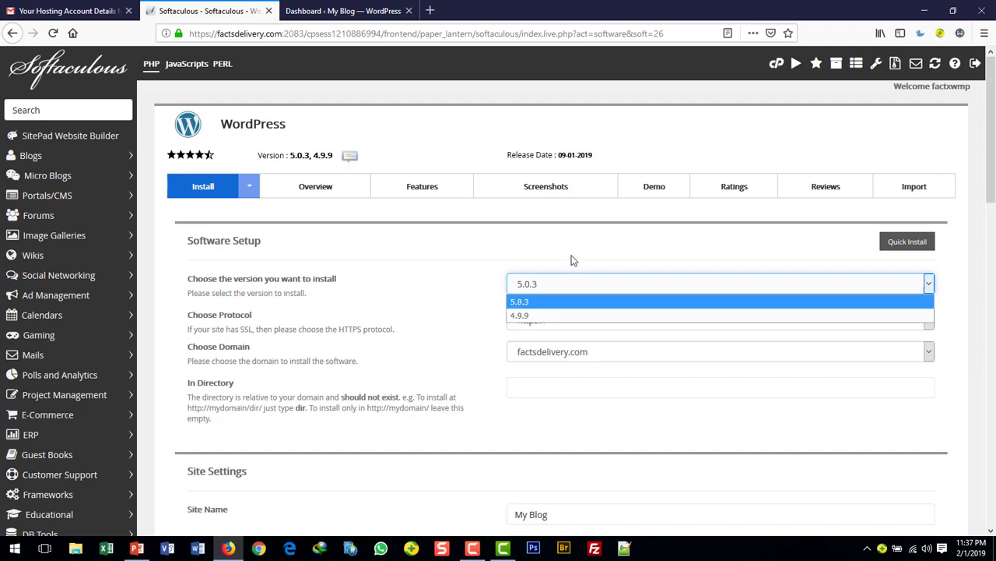
{"action": "left_click", "coordinate": [548, 287]}
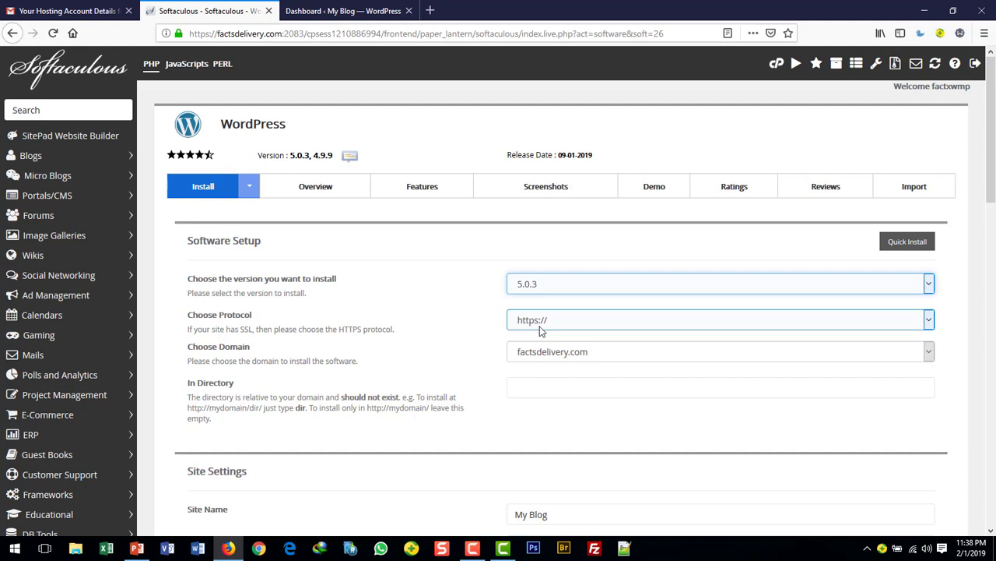
{"action": "left_click", "coordinate": [929, 321]}
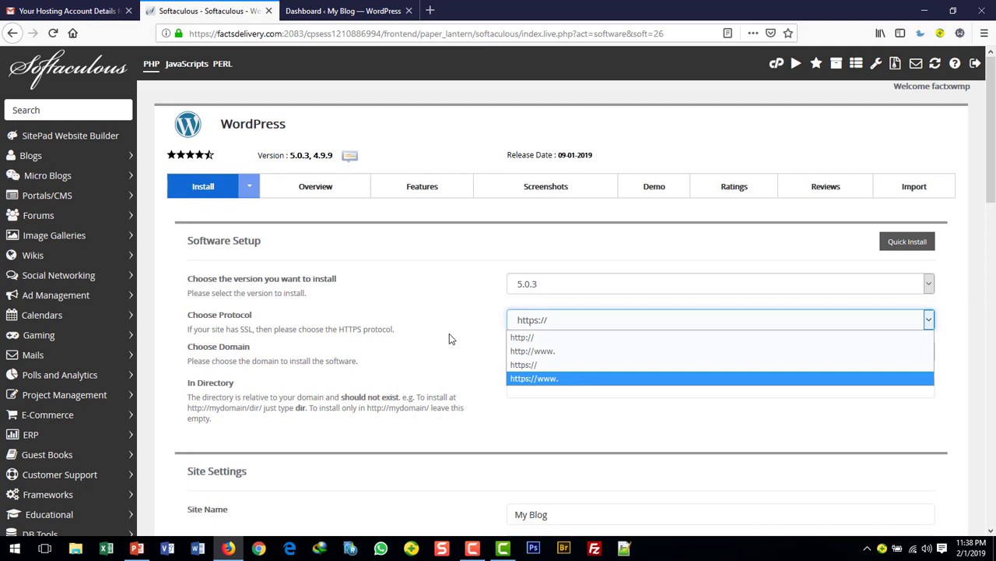
{"action": "left_click", "coordinate": [524, 366]}
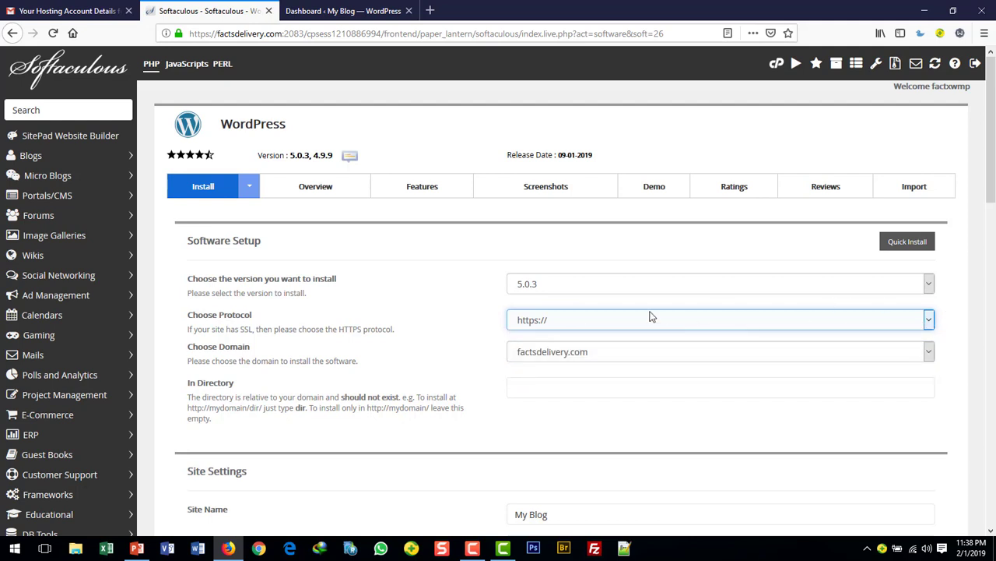
{"action": "left_click", "coordinate": [929, 319]}
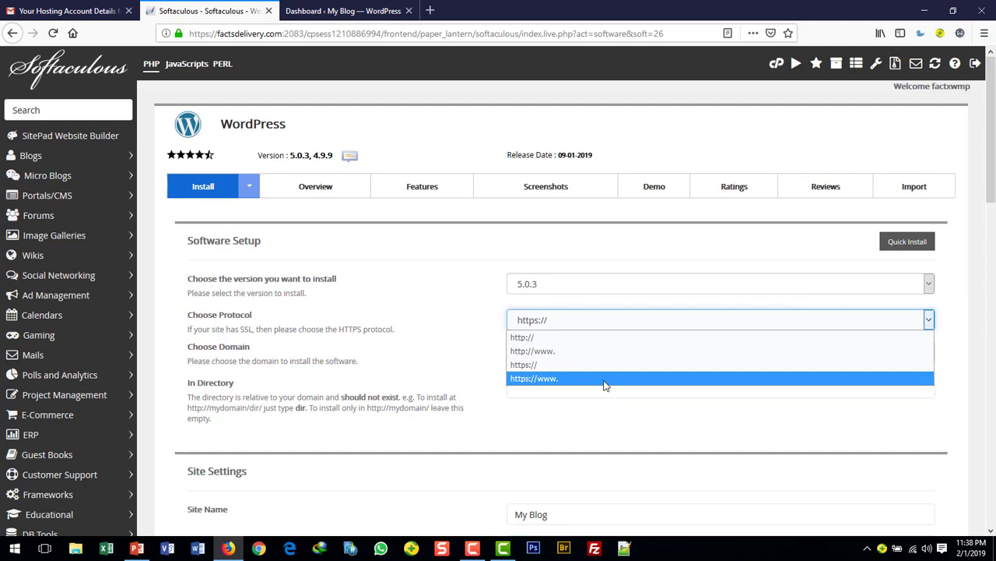
{"action": "left_click", "coordinate": [606, 378]}
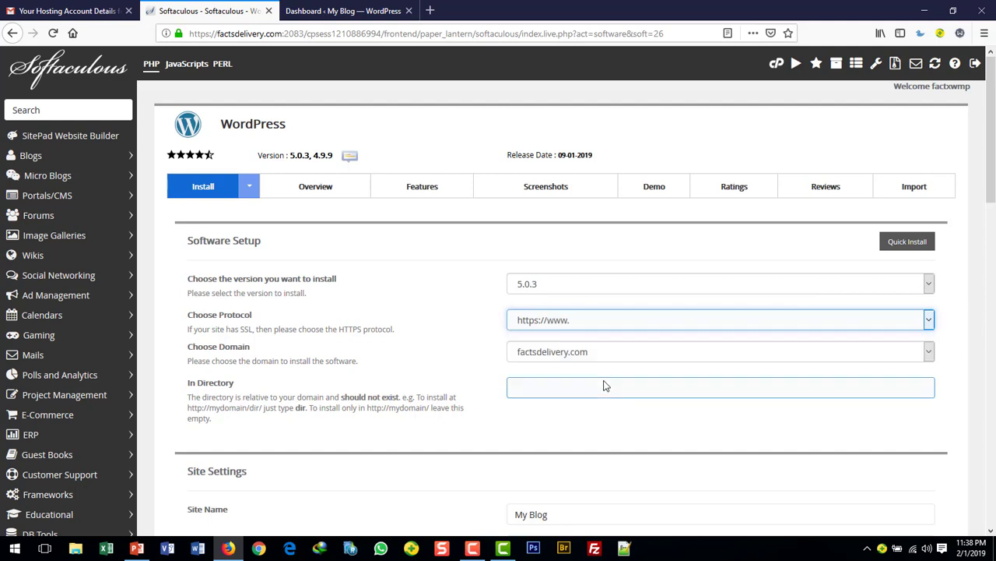
{"action": "left_click", "coordinate": [929, 352]}
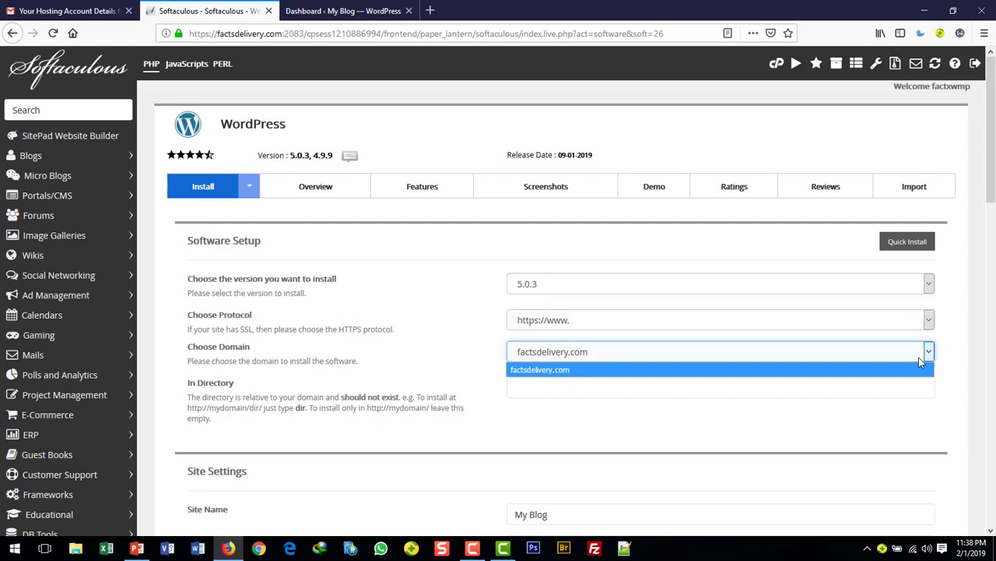
{"action": "left_click", "coordinate": [730, 372]}
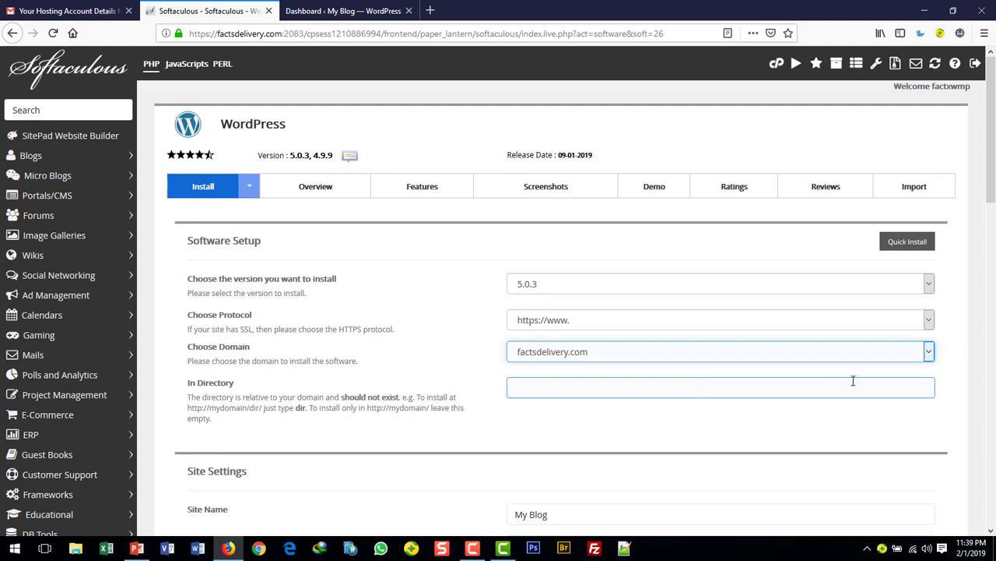
{"action": "left_click", "coordinate": [514, 385]}
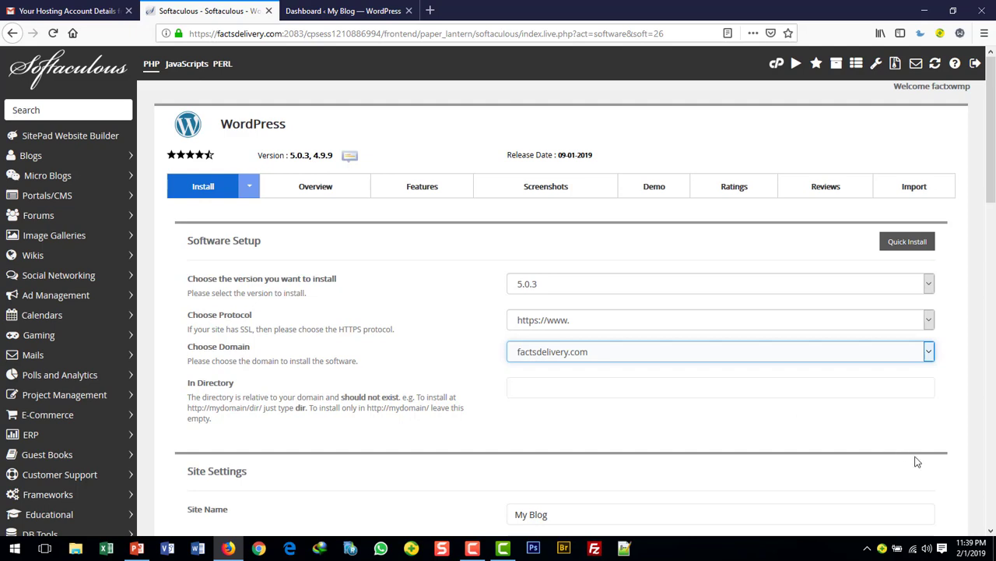
- Scroll to Admin Account and enter a custom admin username
{"action": "left_click", "coordinate": [991, 531]}
{"action": "scroll", "coordinate": [991, 531], "scroll_direction": "down", "scroll_amount": 5}
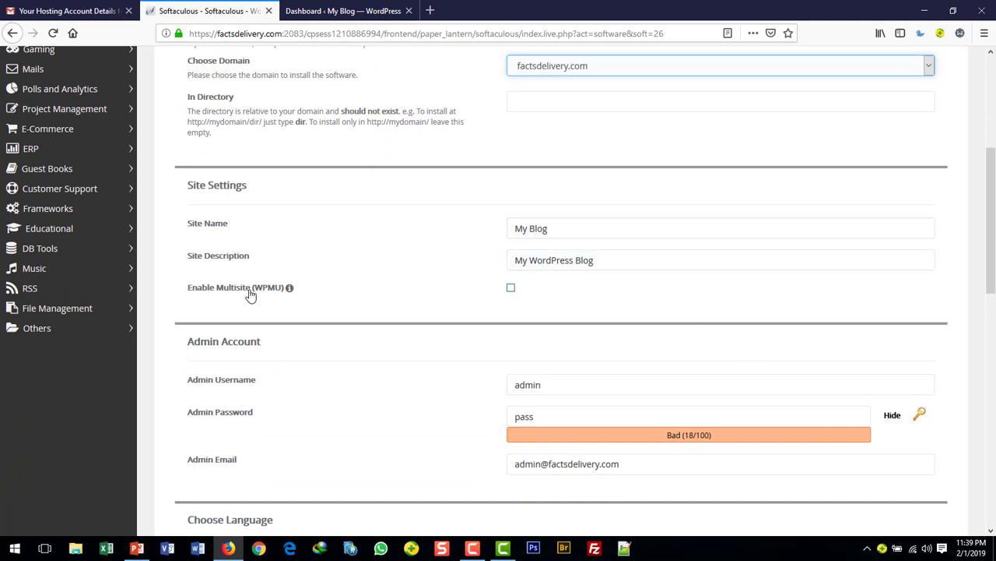
{"action": "mouse_move", "coordinate": [289, 287]}
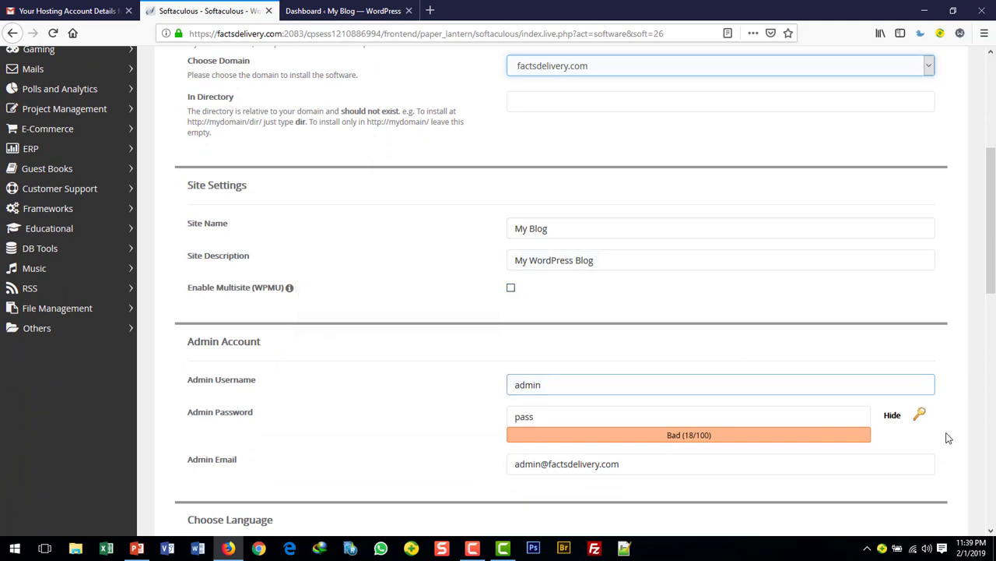
{"action": "left_click", "coordinate": [991, 532]}
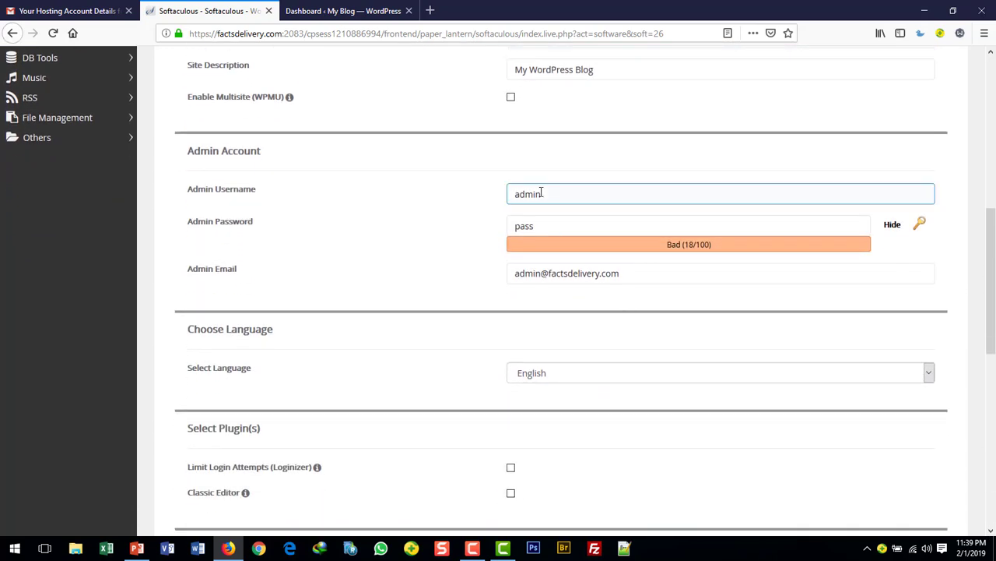
{"action": "left_click", "coordinate": [545, 192]}
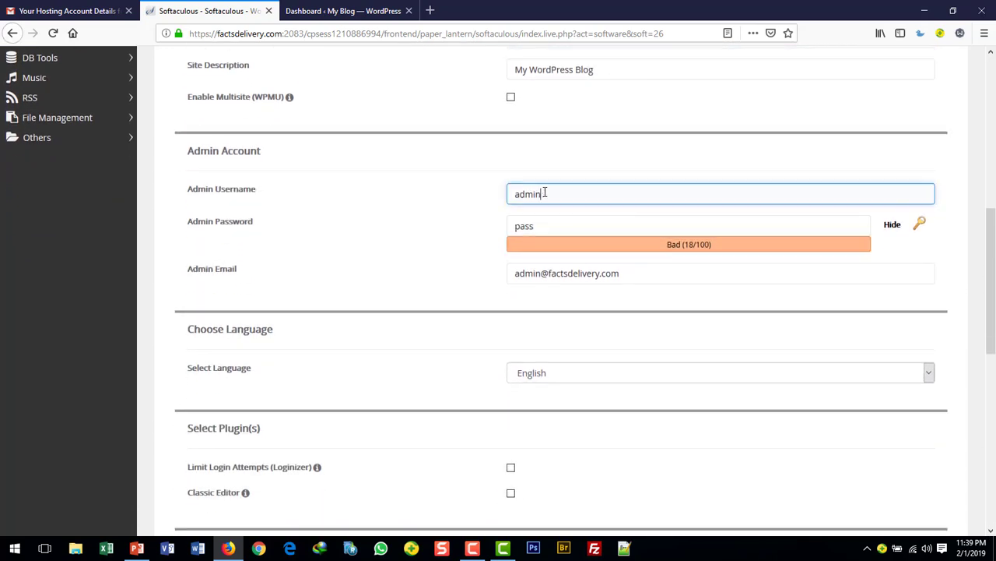
{"action": "type", "text": "1980"}
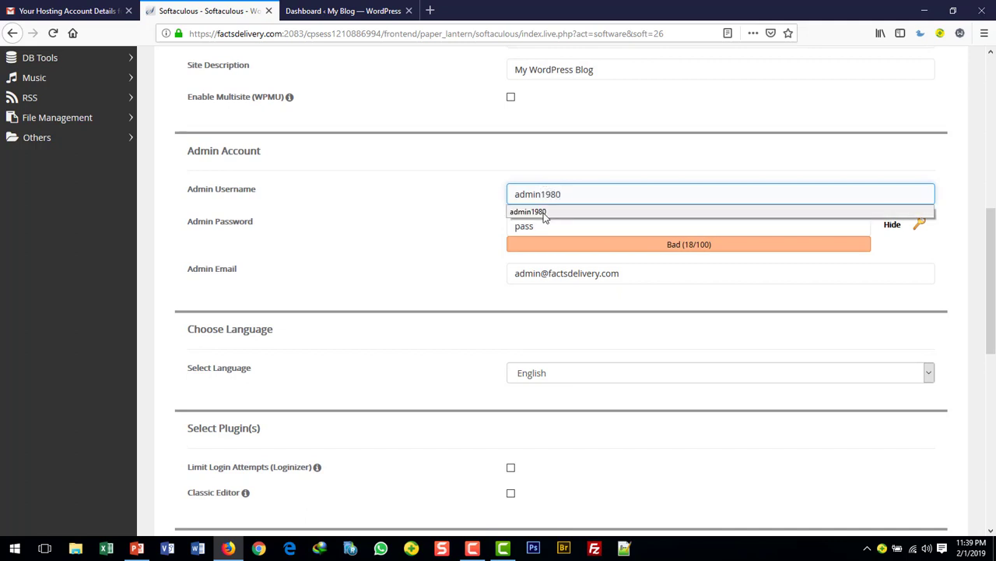
{"action": "left_click", "coordinate": [545, 212]}
- Replace the default admin password with a new one and toggle Hide/Show to verify it
{"action": "left_click", "coordinate": [537, 226]}
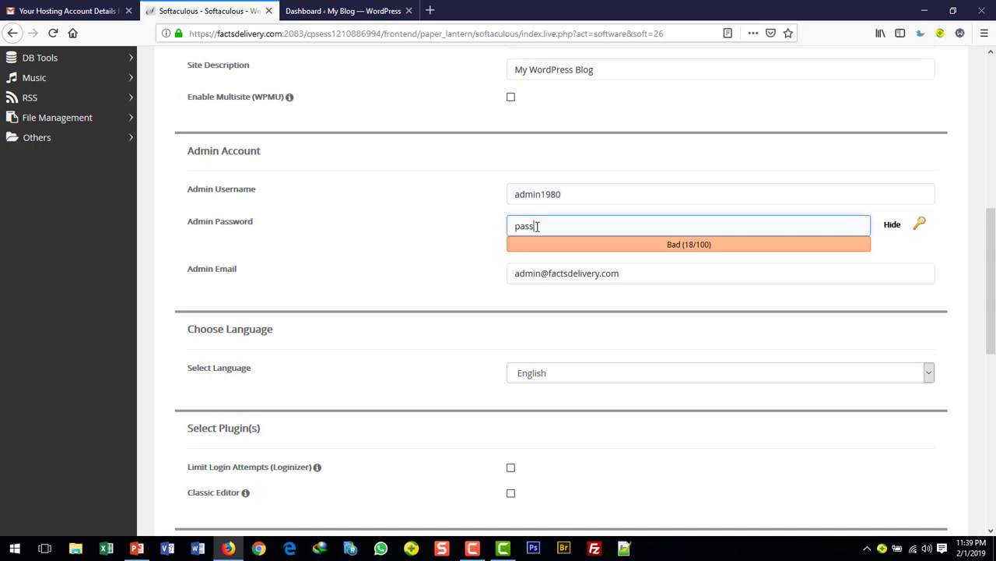
{"action": "double_click", "coordinate": [537, 226]}
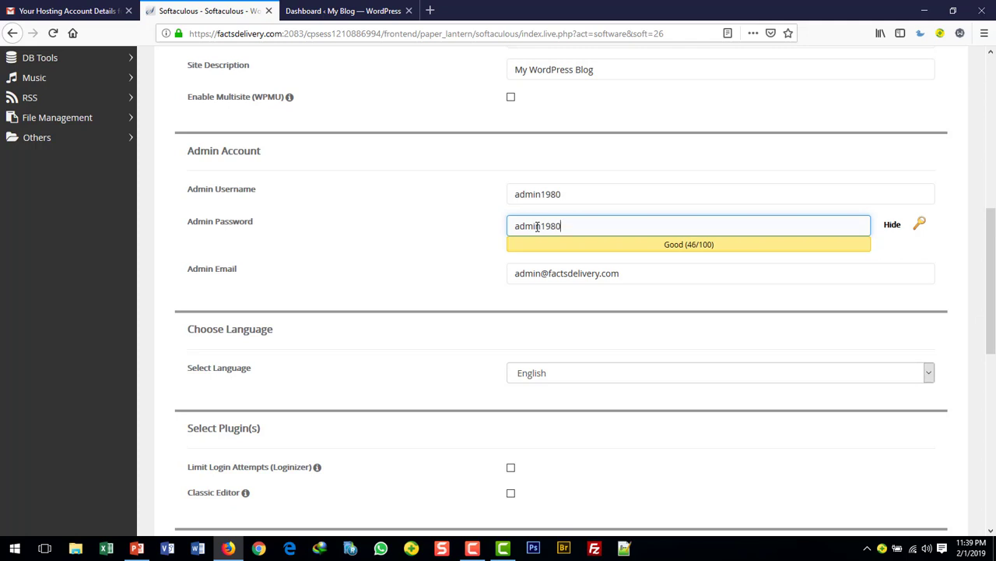
{"action": "left_click", "coordinate": [893, 226]}
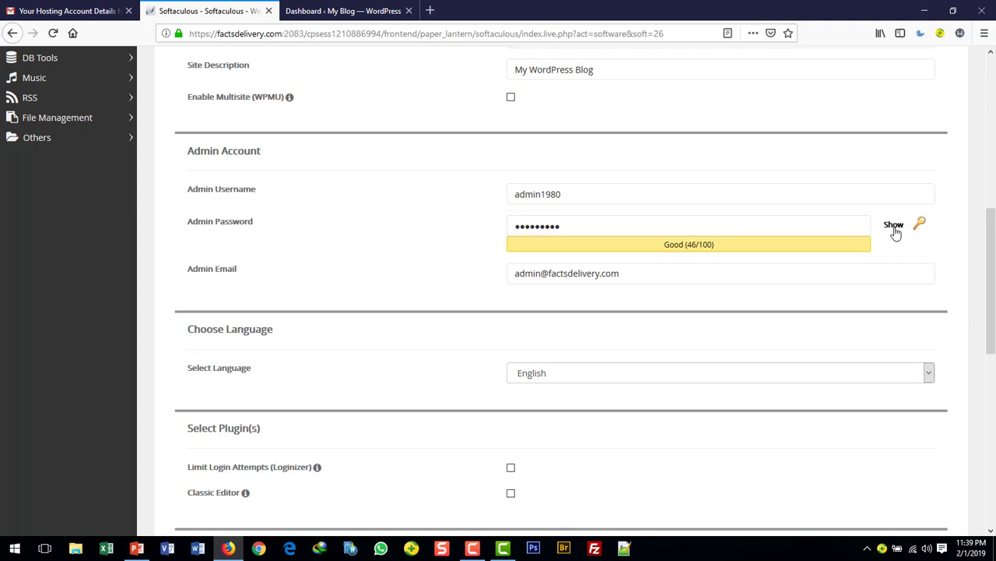
{"action": "left_click", "coordinate": [893, 225]}
- Scroll down the form and briefly expand, then collapse, the Advanced Options
{"action": "left_click", "coordinate": [991, 532]}
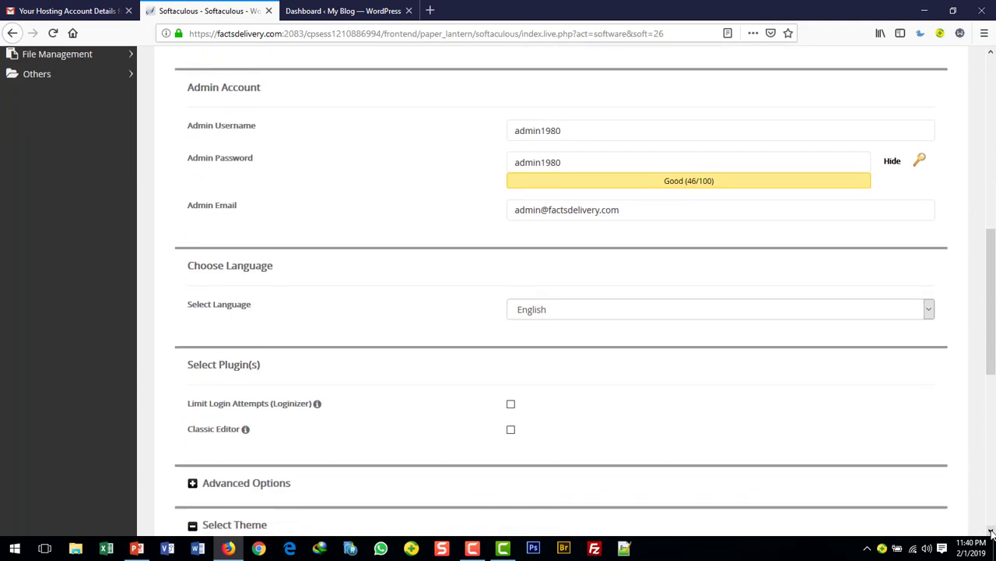
{"action": "left_click", "coordinate": [991, 532]}
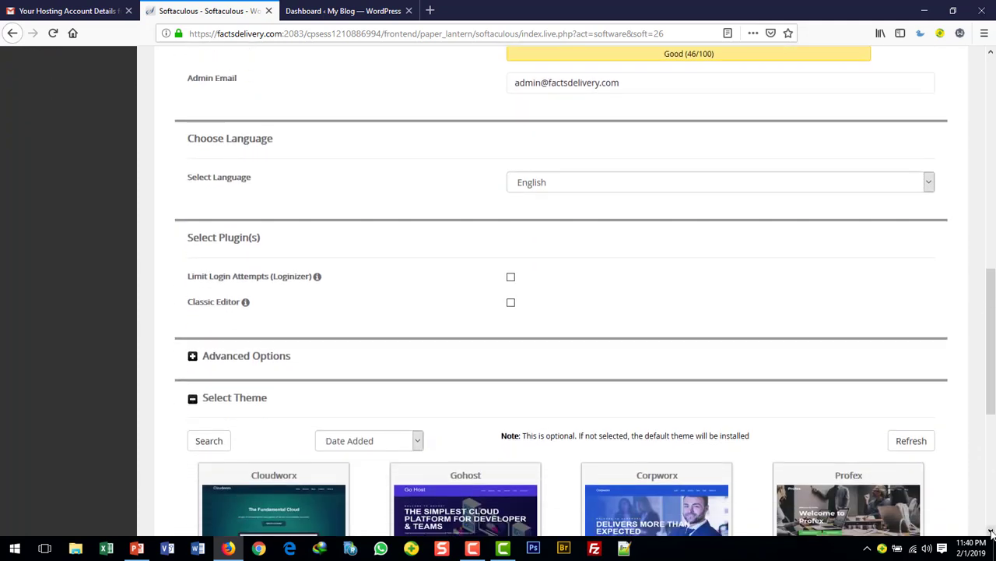
{"action": "left_click", "coordinate": [991, 531]}
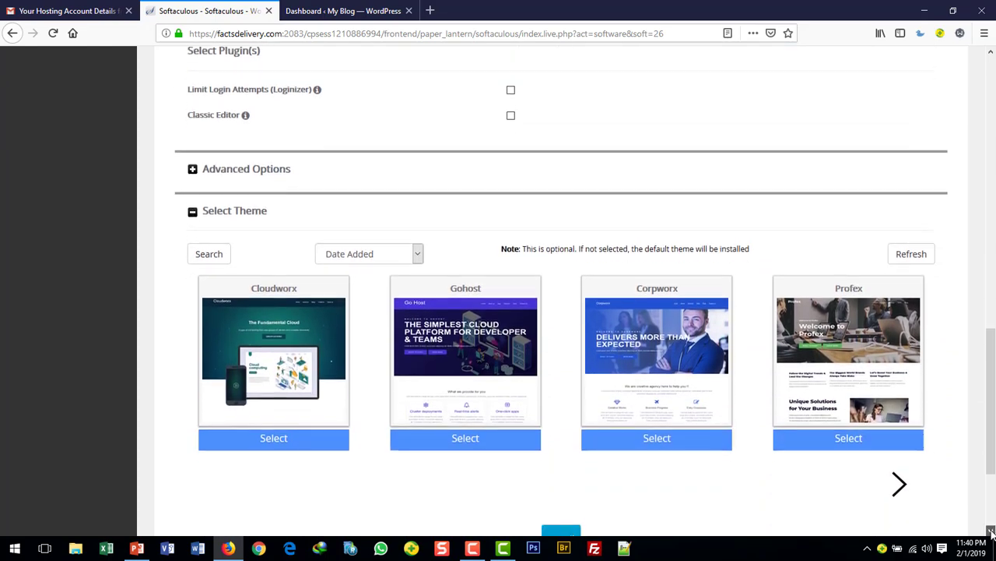
{"action": "left_click", "coordinate": [991, 532]}
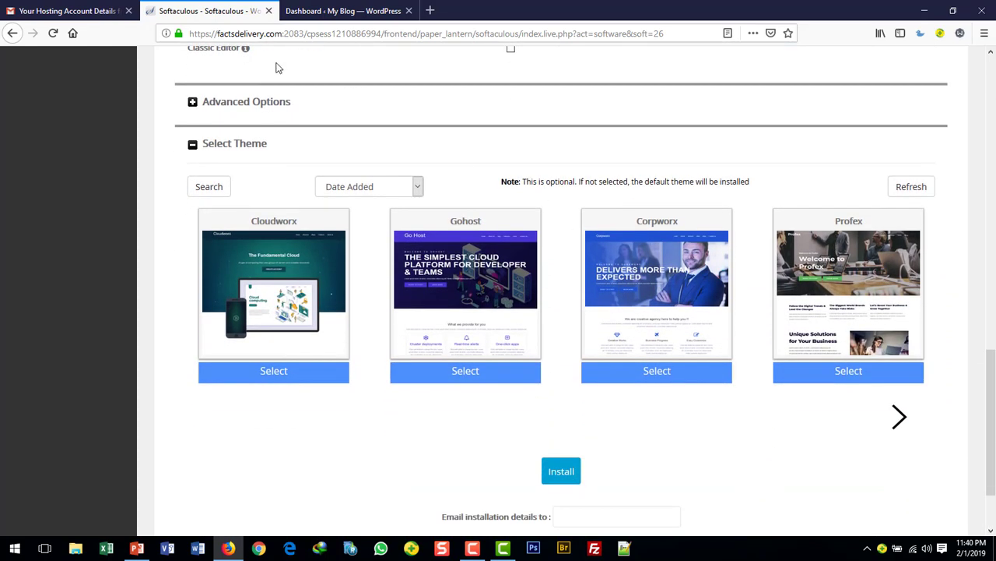
{"action": "left_click", "coordinate": [193, 103]}
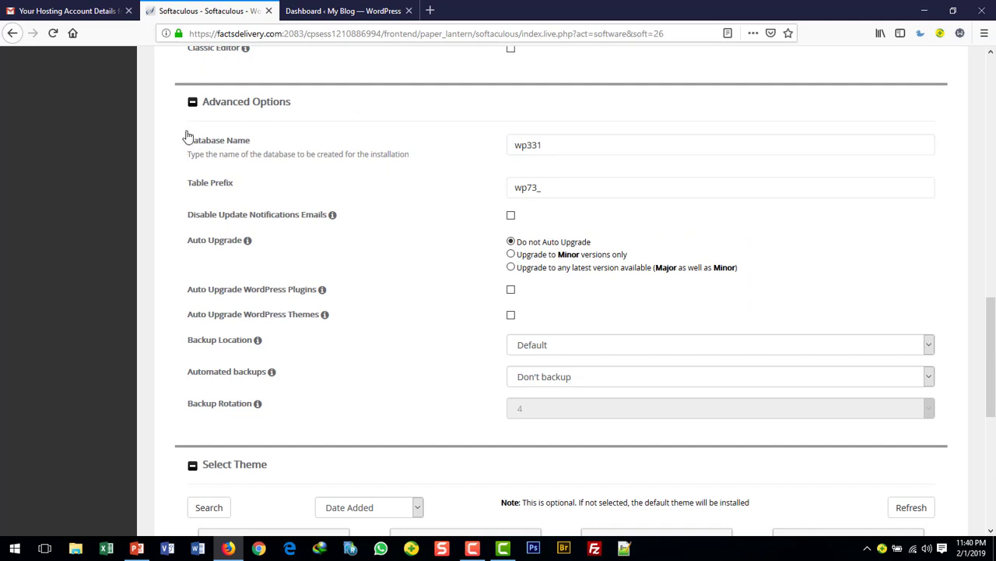
{"action": "left_click", "coordinate": [192, 105]}
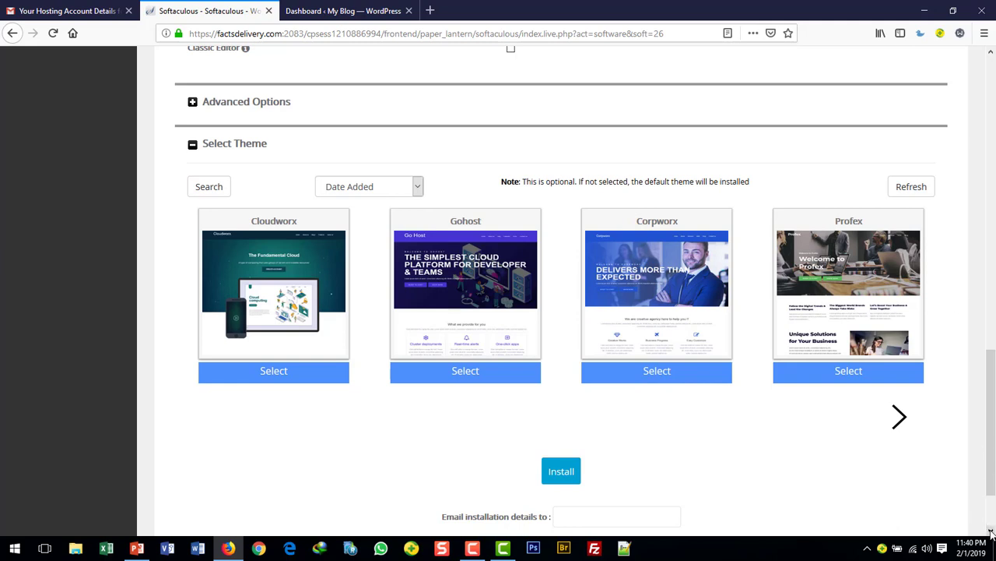
- Fill in the installation-details e-mail from the suggestion and close the WordPress dashboard tab
{"action": "scroll", "coordinate": [989, 532], "scroll_direction": "down", "scroll_amount": 2}
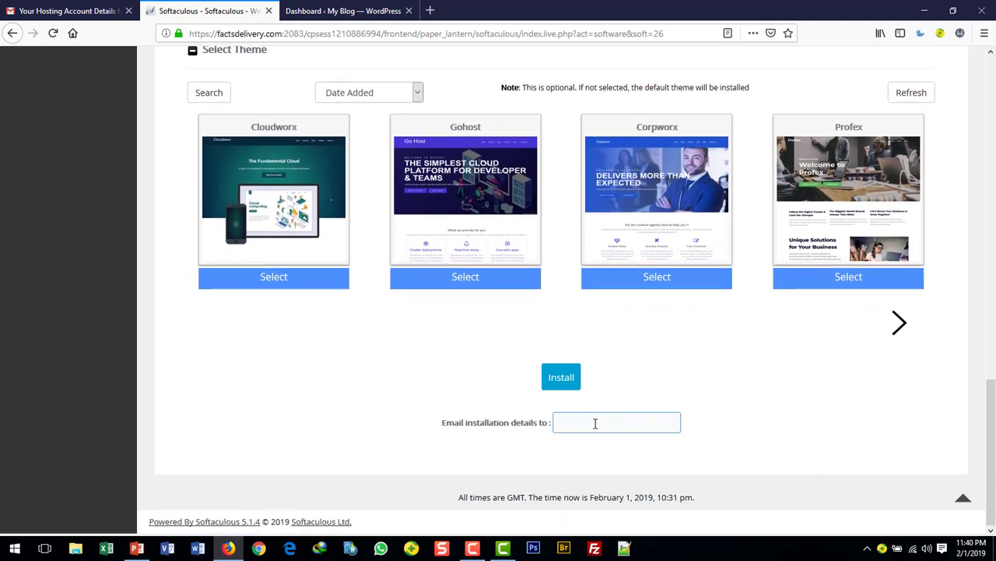
{"action": "left_click", "coordinate": [596, 423]}
{"action": "type", "text": "ag"}
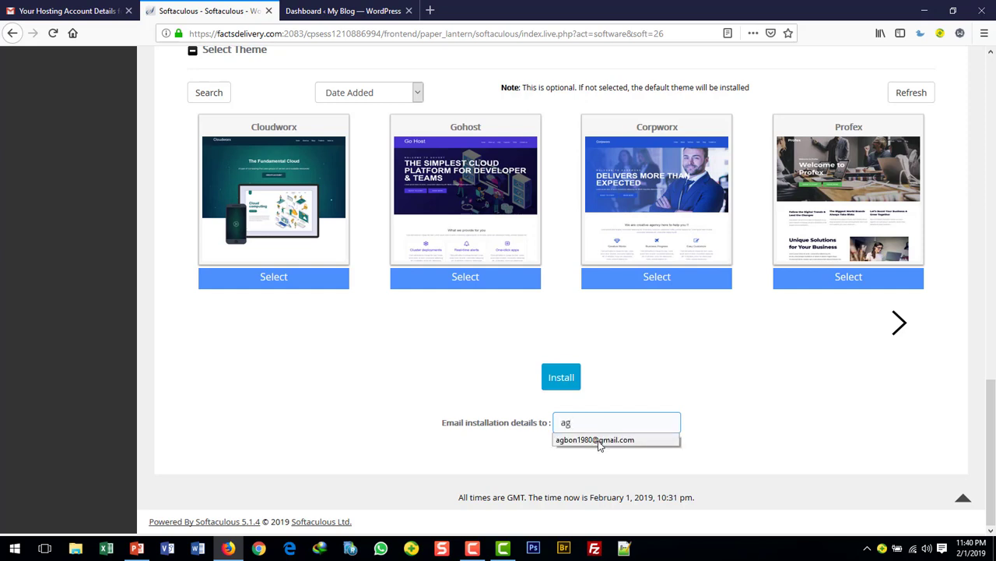
{"action": "left_click", "coordinate": [597, 440]}
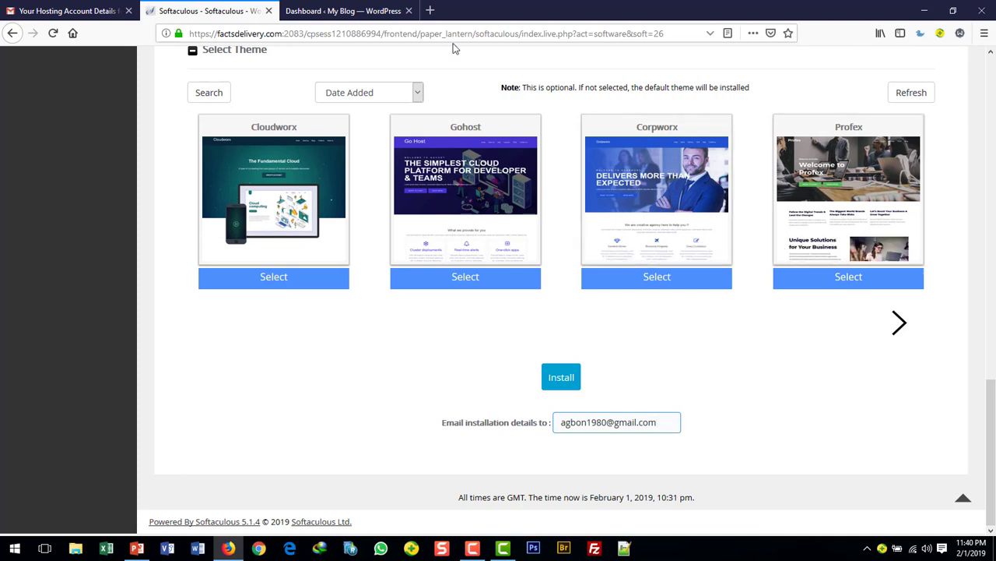
{"action": "left_click", "coordinate": [409, 11]}
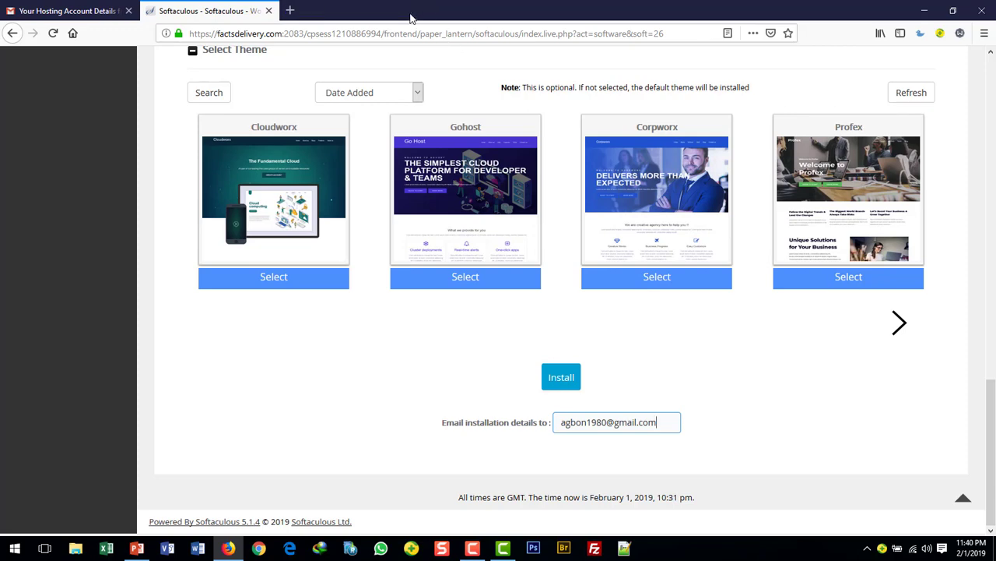
- Scroll to the top and change the WordPress version to 4.9.9
{"action": "left_click", "coordinate": [992, 71]}
{"action": "left_click_drag", "start_coordinate": [991, 71], "coordinate": [992, 62]}
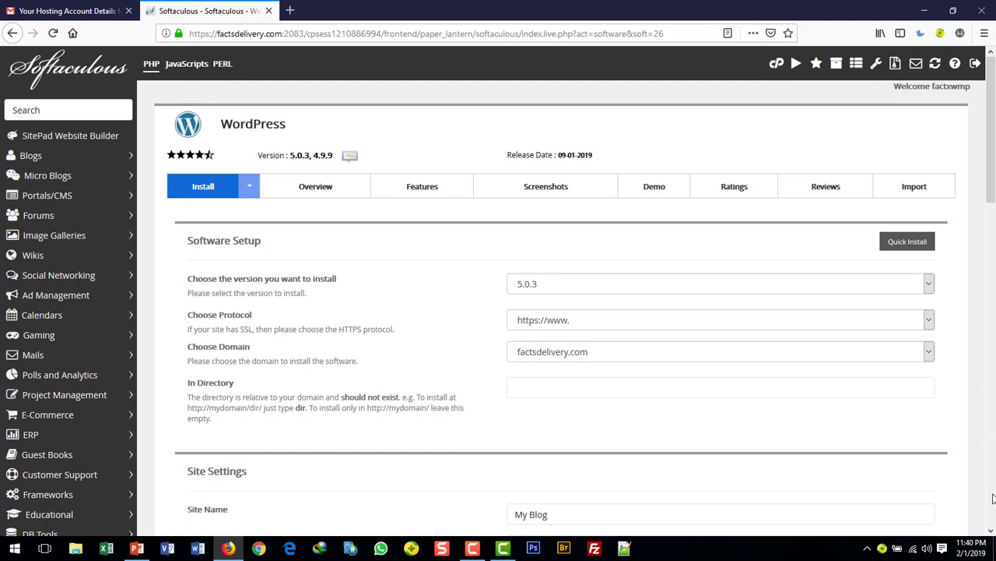
{"action": "left_click", "coordinate": [929, 285]}
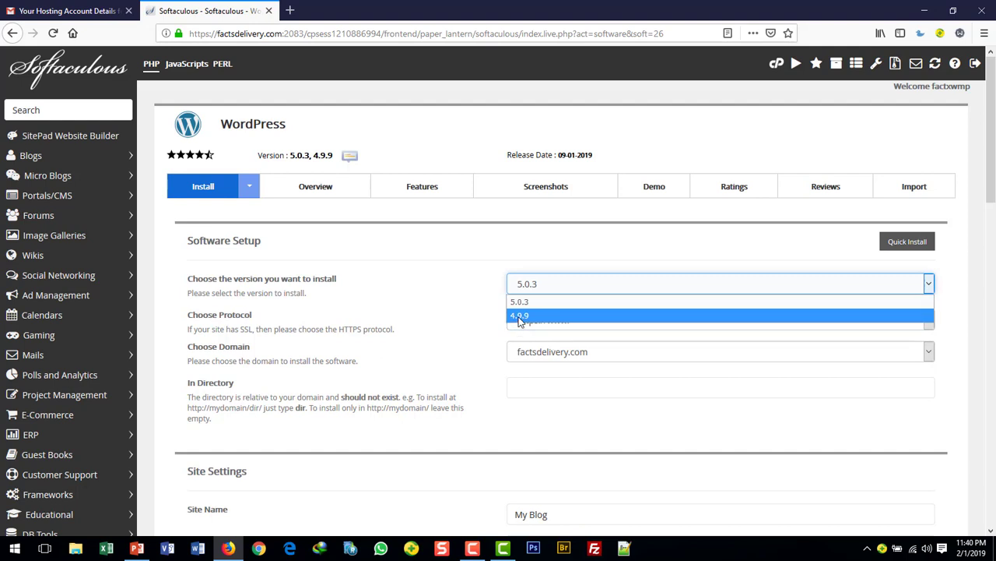
{"action": "left_click", "coordinate": [520, 317]}
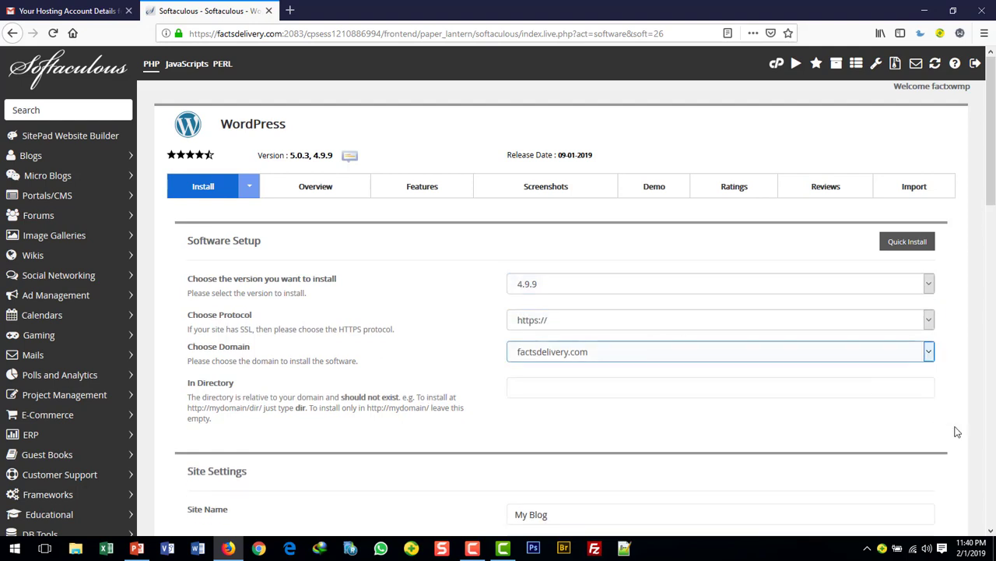
- Fill in the installation-details e-mail address from the autocomplete suggestion
{"action": "left_click_drag", "start_coordinate": [994, 181], "coordinate": [995, 485]}
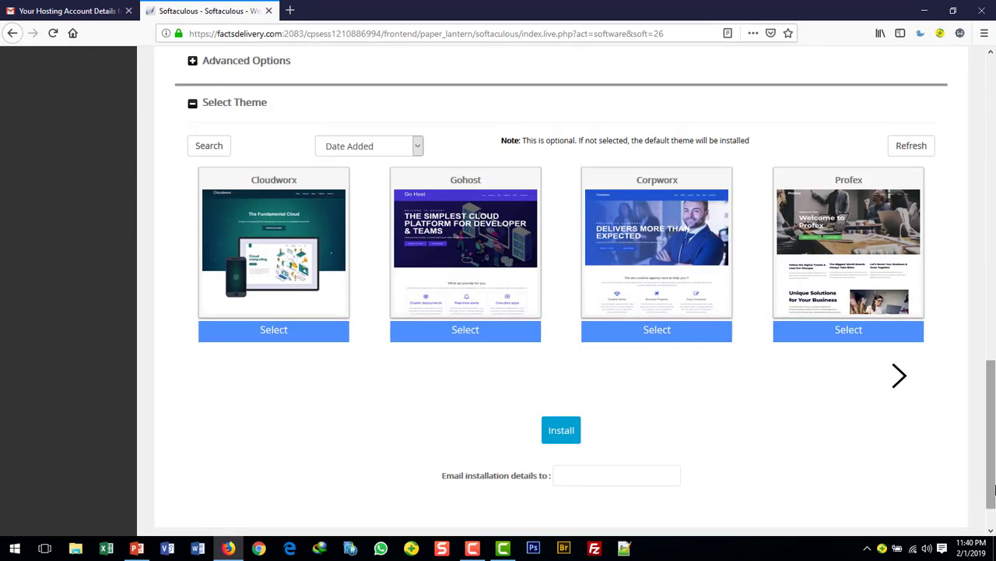
{"action": "left_click", "coordinate": [581, 475]}
{"action": "type", "text": "a"}
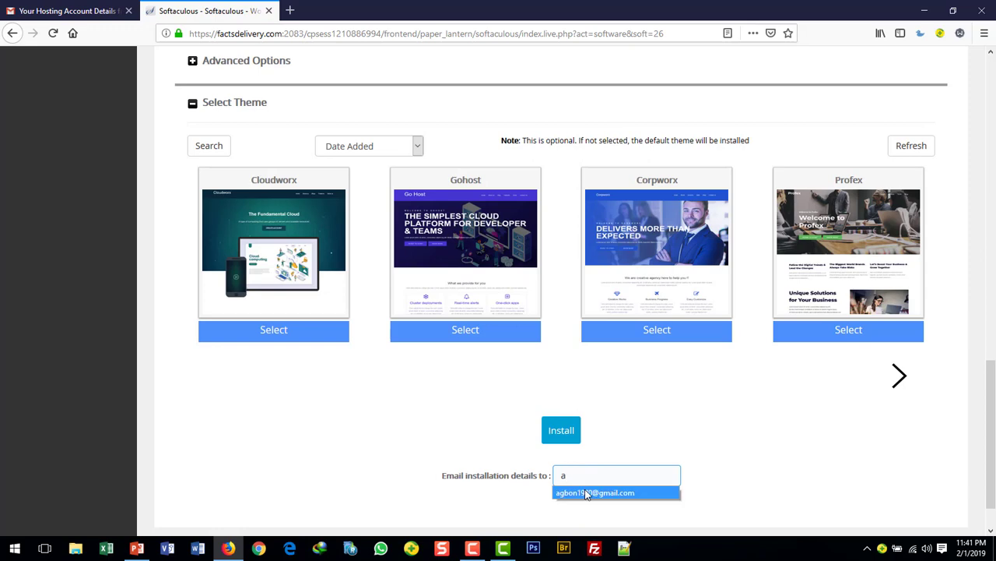
{"action": "left_click", "coordinate": [588, 492]}
{"action": "left_click", "coordinate": [992, 108]}
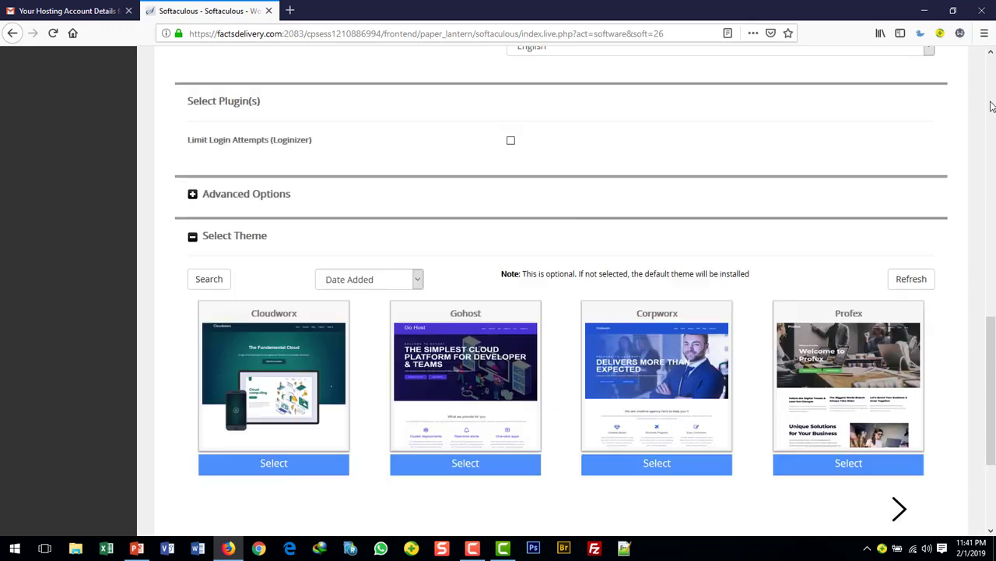
- Set the admin username from the autocomplete suggestion
{"action": "left_click", "coordinate": [556, 204]}
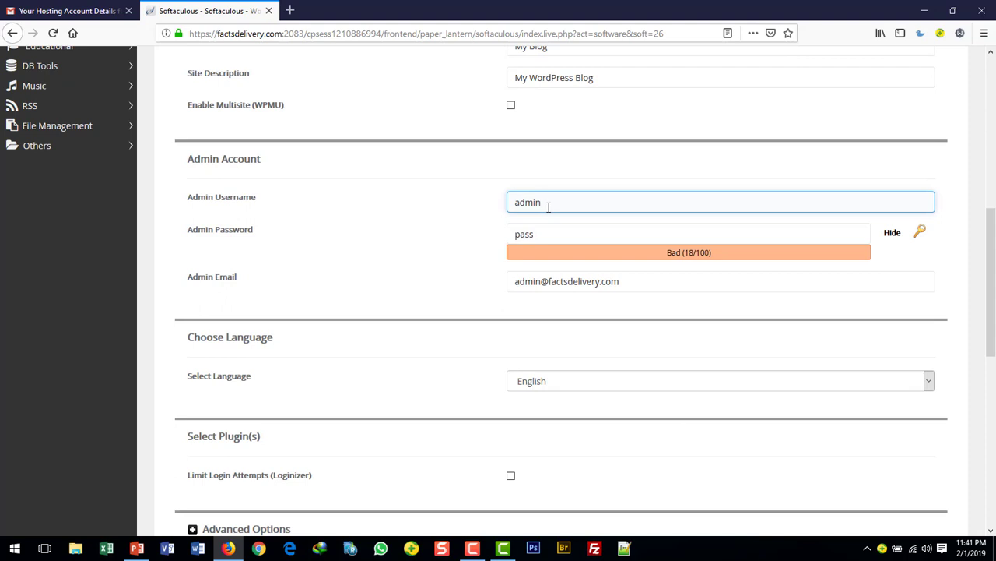
{"action": "type", "text": "19"}
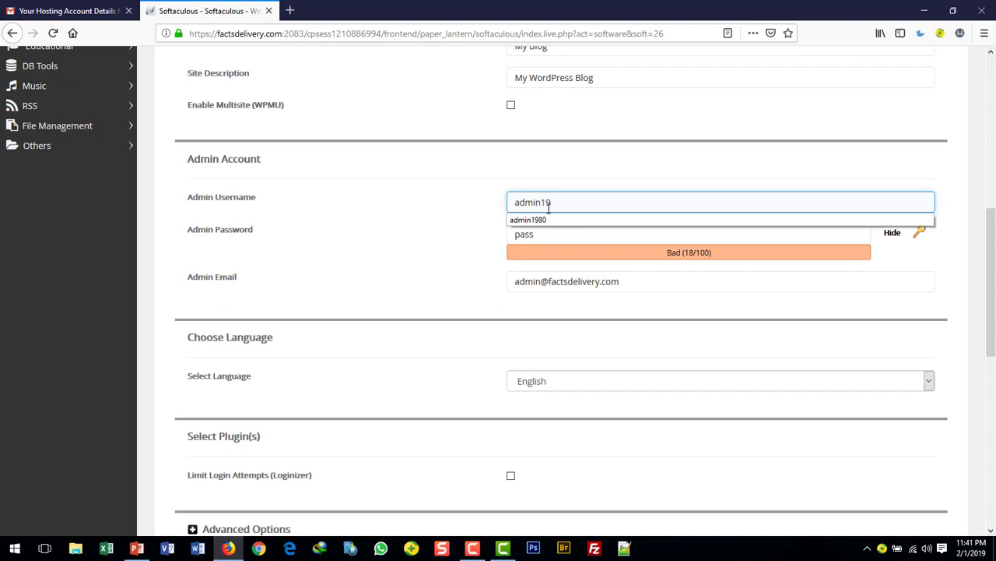
{"action": "left_click", "coordinate": [547, 220]}
- Replace the default admin password with a new one, rated Good (46/100)
{"action": "left_click", "coordinate": [541, 234]}
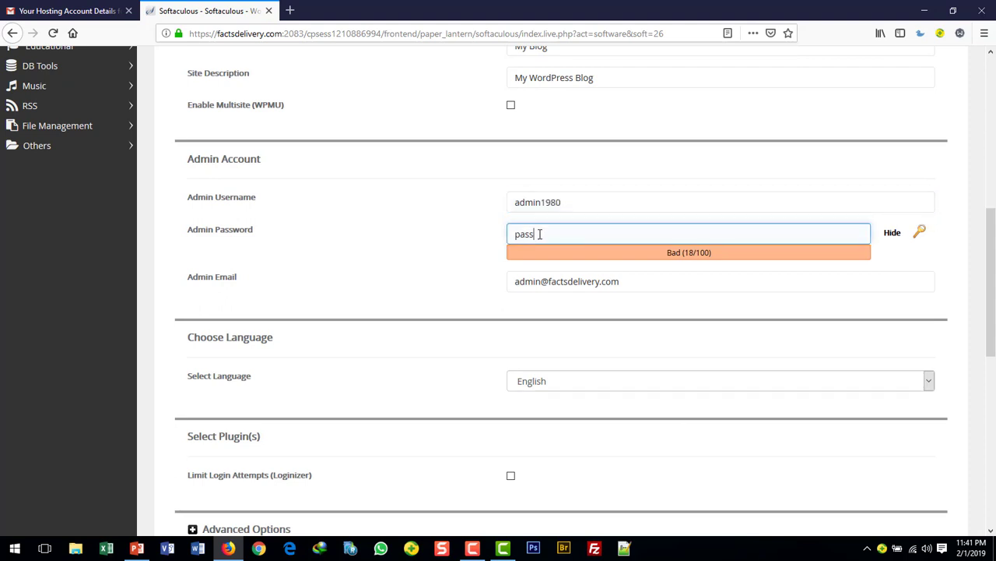
{"action": "double_click", "coordinate": [539, 233]}
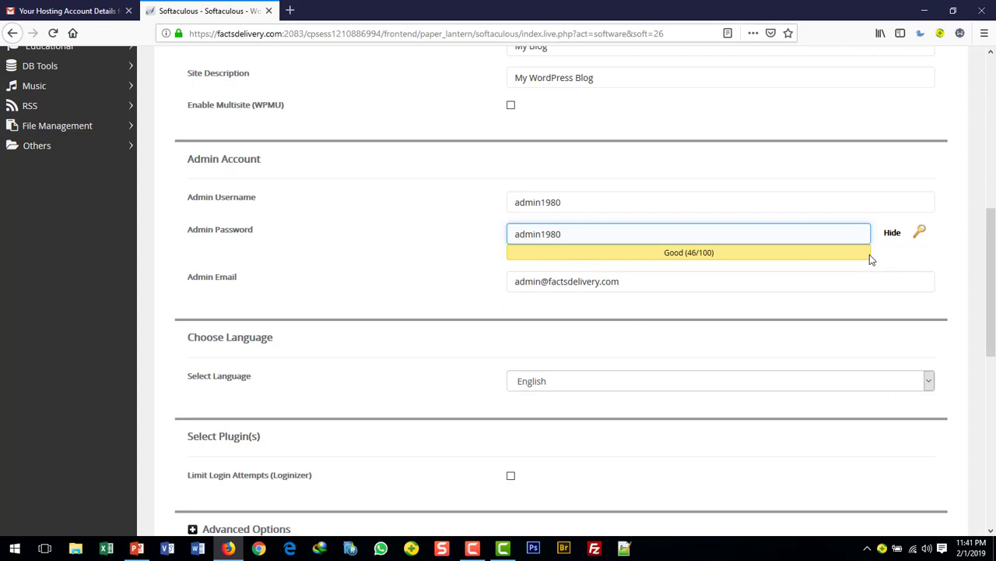
{"action": "left_click", "coordinate": [558, 288]}
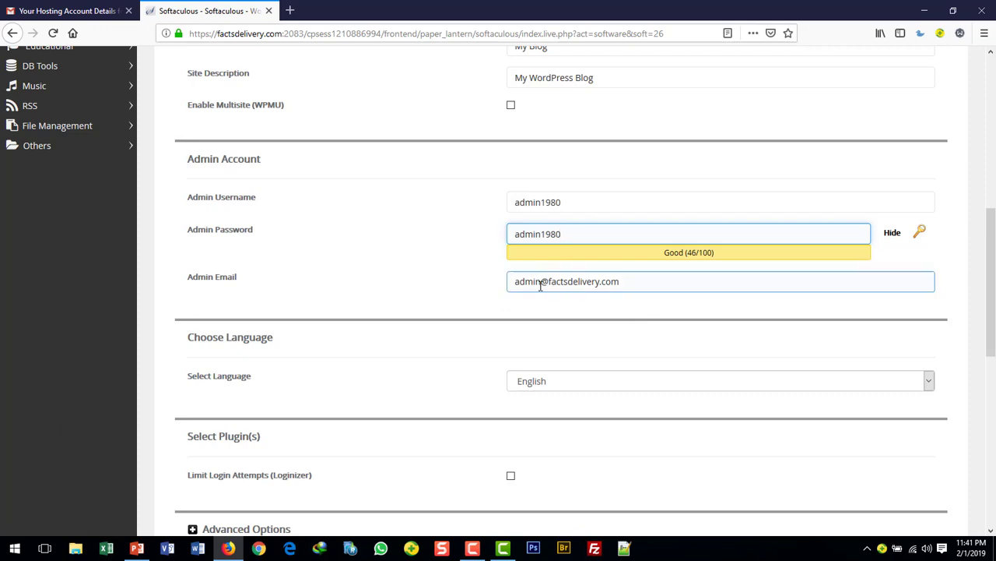
{"action": "left_click", "coordinate": [992, 96]}
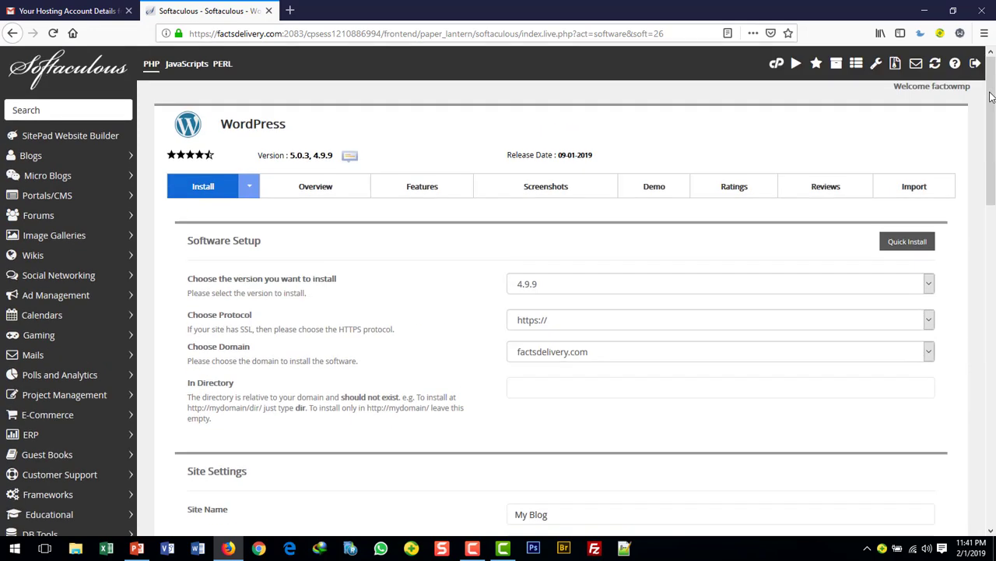
{"action": "left_click", "coordinate": [994, 489]}
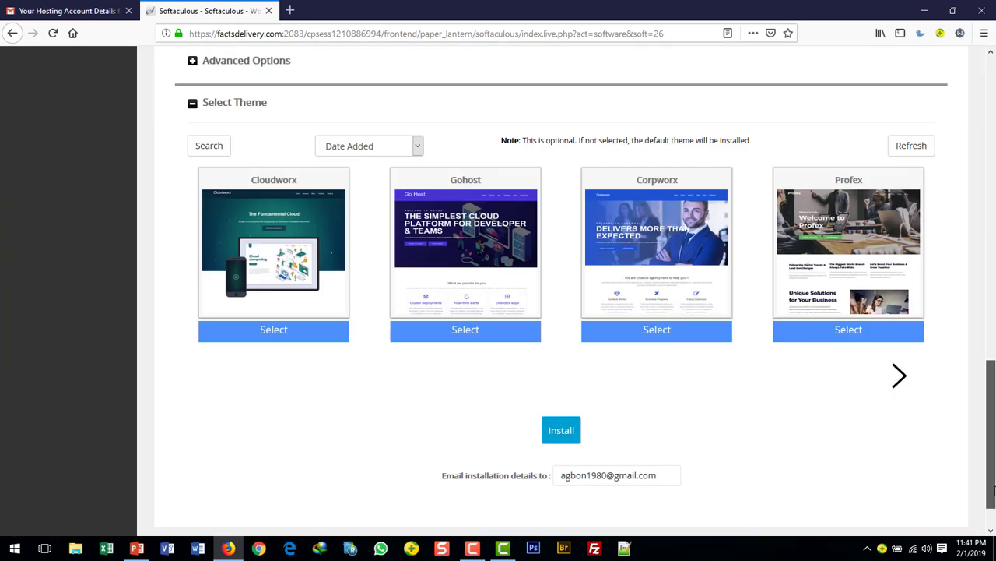
{"action": "left_click", "coordinate": [559, 434]}
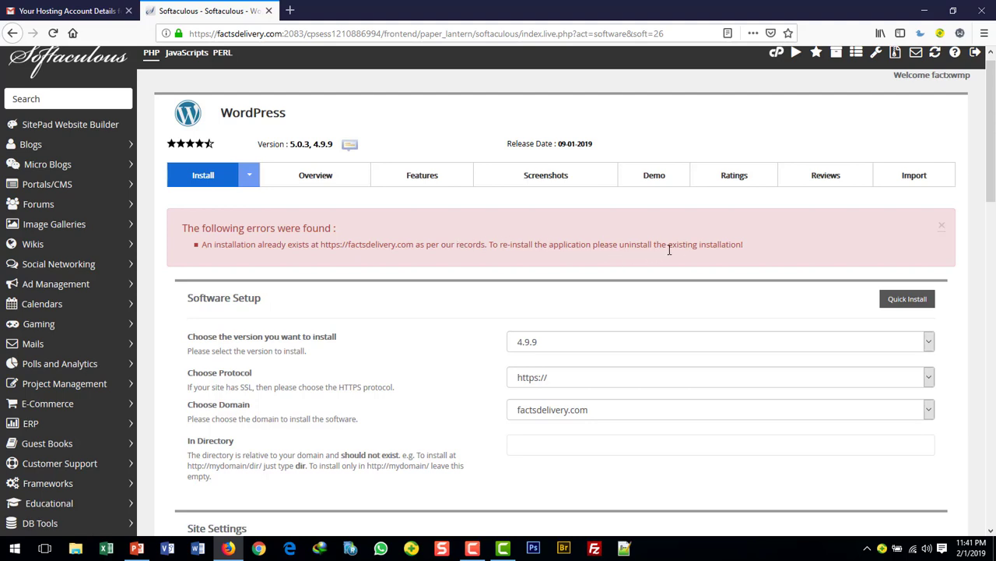
{"action": "left_click", "coordinate": [941, 228]}
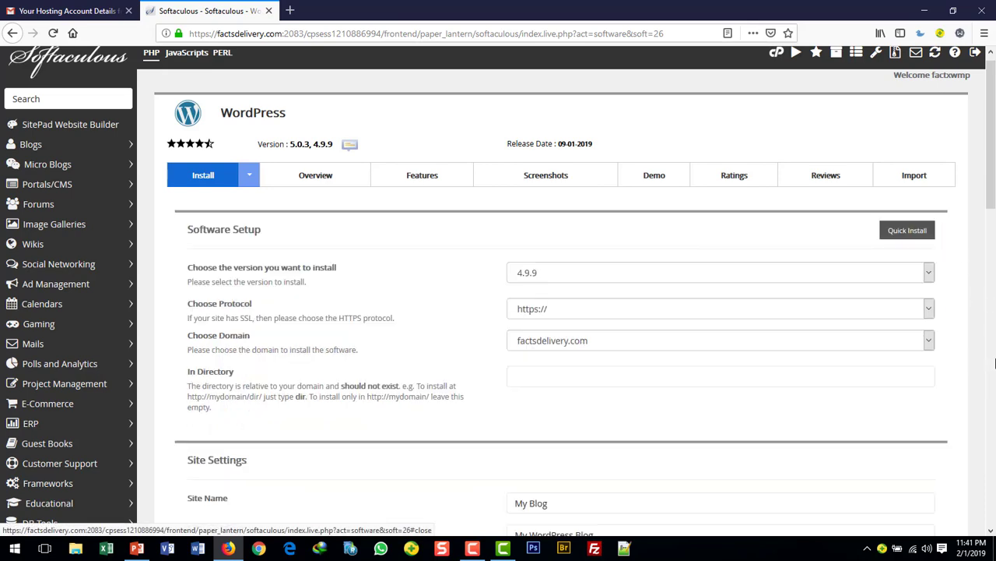
{"action": "scroll", "coordinate": [560, 288], "scroll_direction": "down", "scroll_amount": 15}
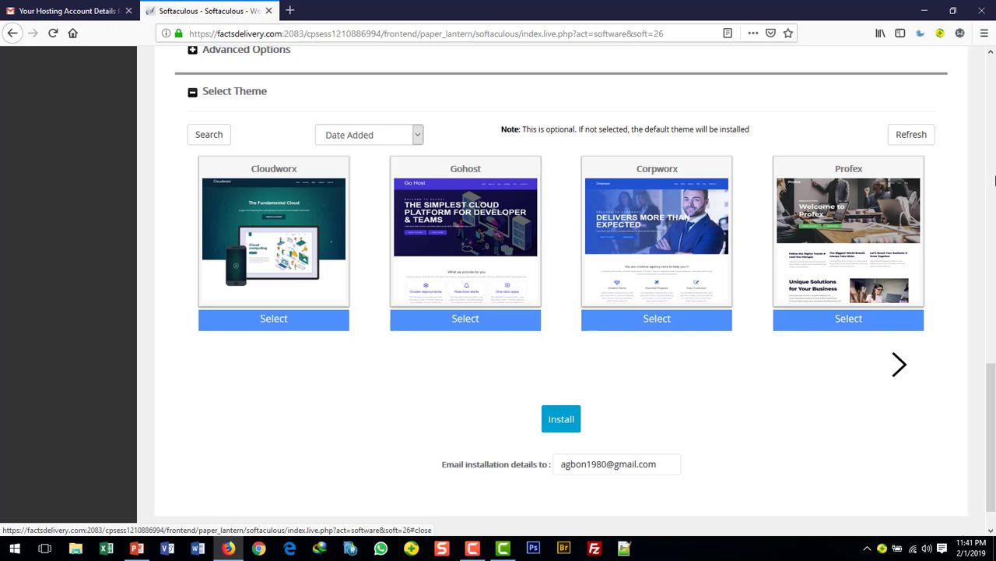
- Open the WordPress Overview listing the current installations
{"action": "scroll", "coordinate": [989, 70], "scroll_direction": "up", "scroll_amount": 15}
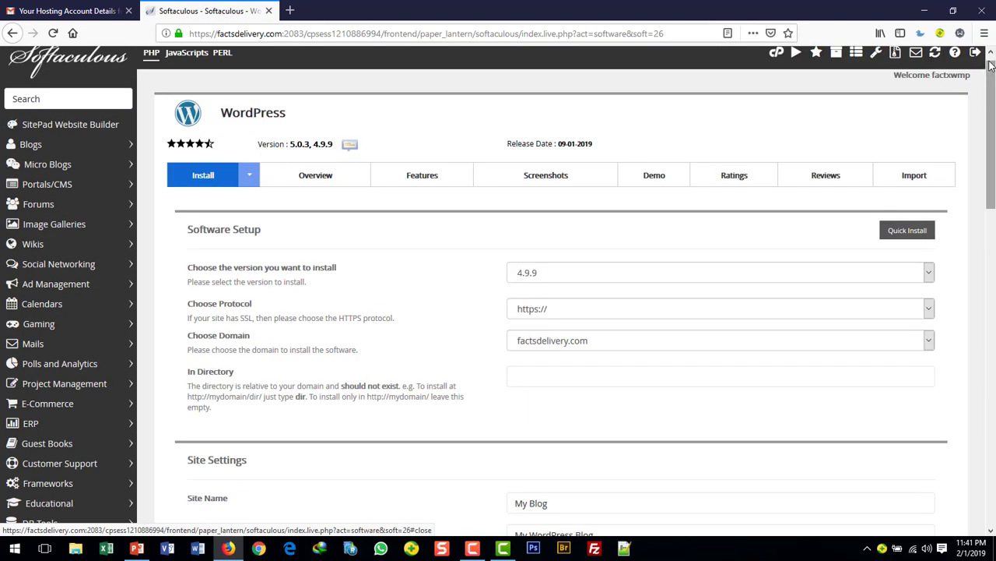
{"action": "left_click", "coordinate": [252, 177]}
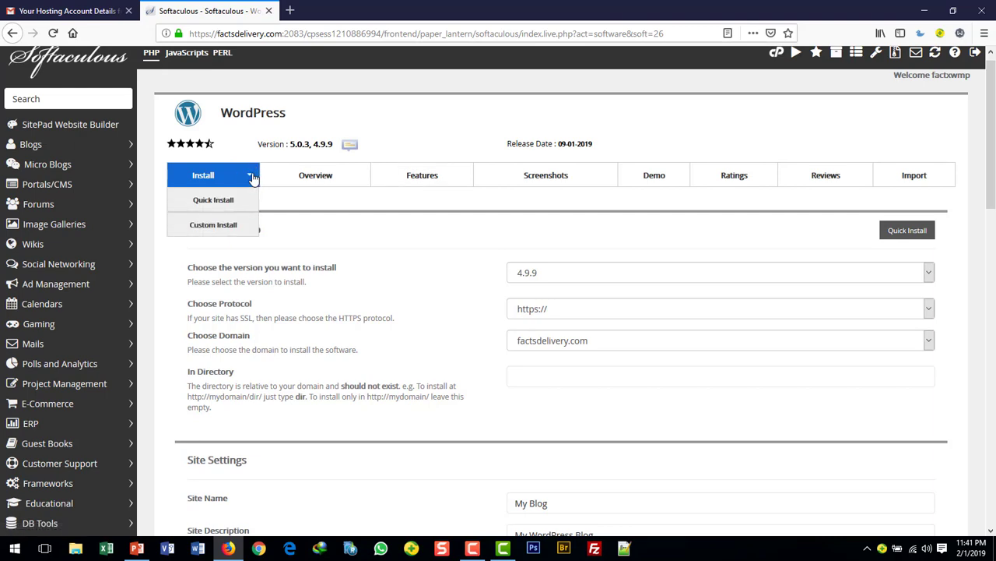
{"action": "left_click", "coordinate": [314, 176]}
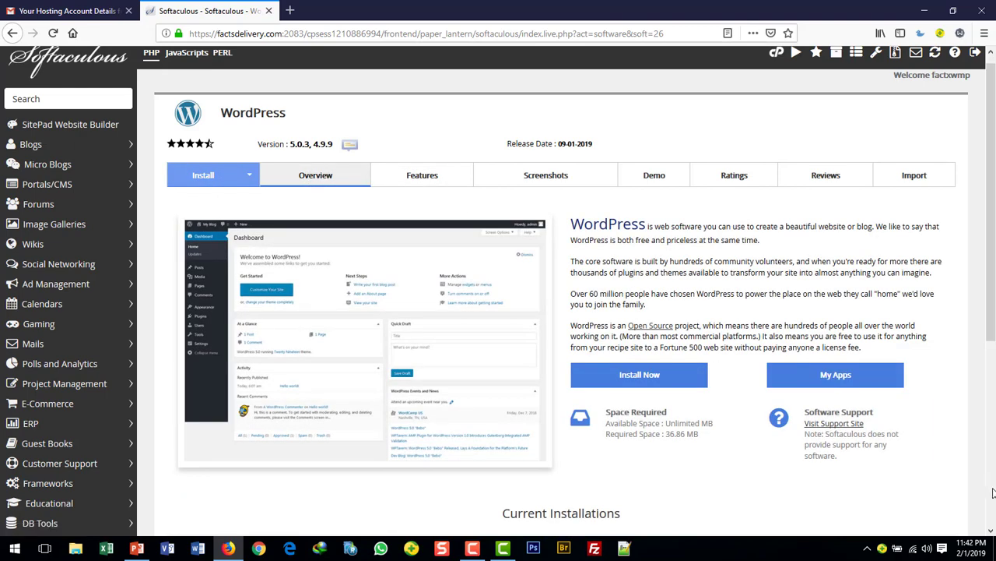
{"action": "scroll", "coordinate": [993, 498], "scroll_direction": "down", "scroll_amount": 3}
{"action": "scroll", "coordinate": [993, 499], "scroll_direction": "down", "scroll_amount": 2}
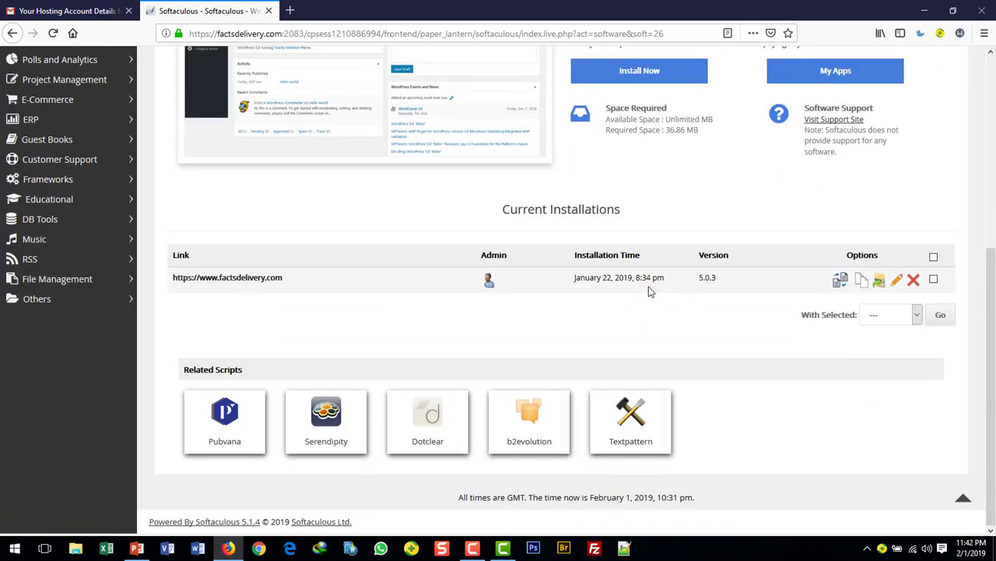
- Remove the existing WordPress 5.0.3 installation at factsdelivery.com and confirm both prompts
{"action": "left_click", "coordinate": [934, 280]}
{"action": "left_click", "coordinate": [917, 316]}
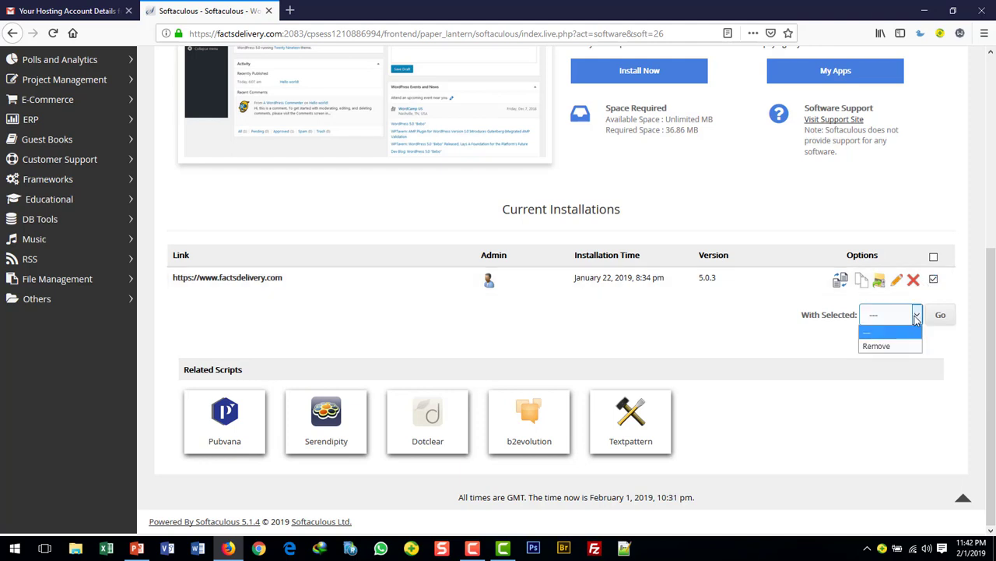
{"action": "left_click", "coordinate": [896, 351]}
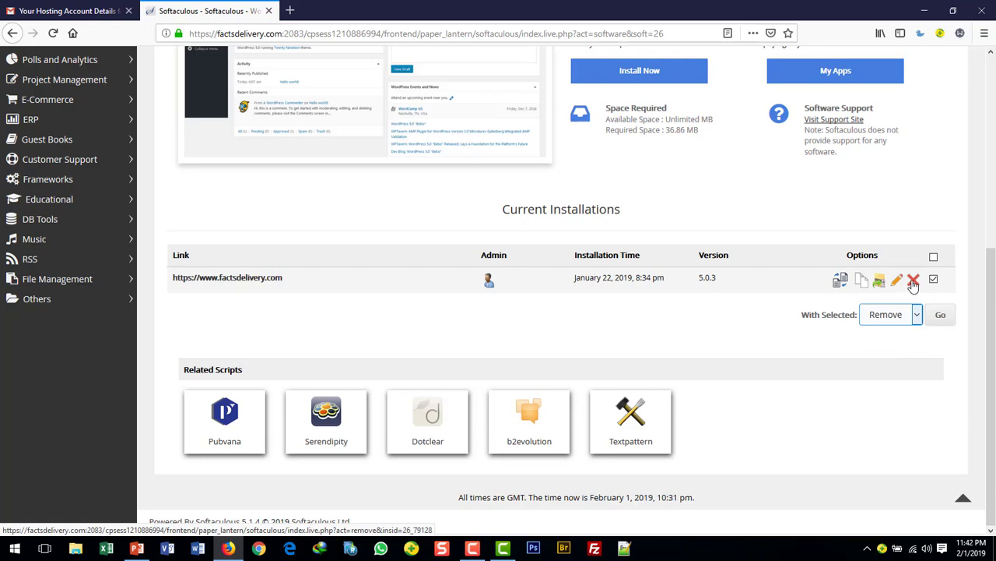
{"action": "left_click", "coordinate": [941, 315]}
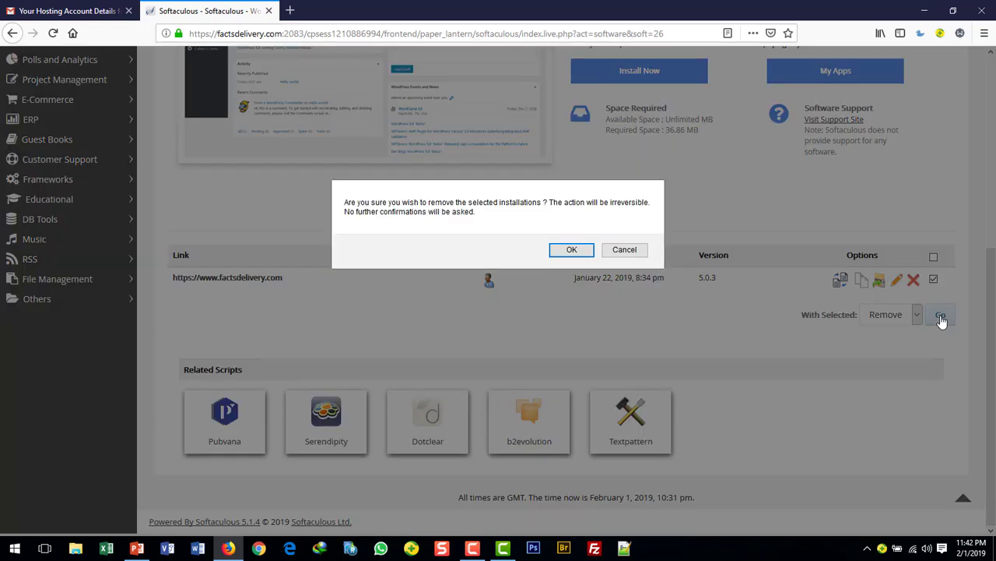
{"action": "left_click", "coordinate": [585, 257]}
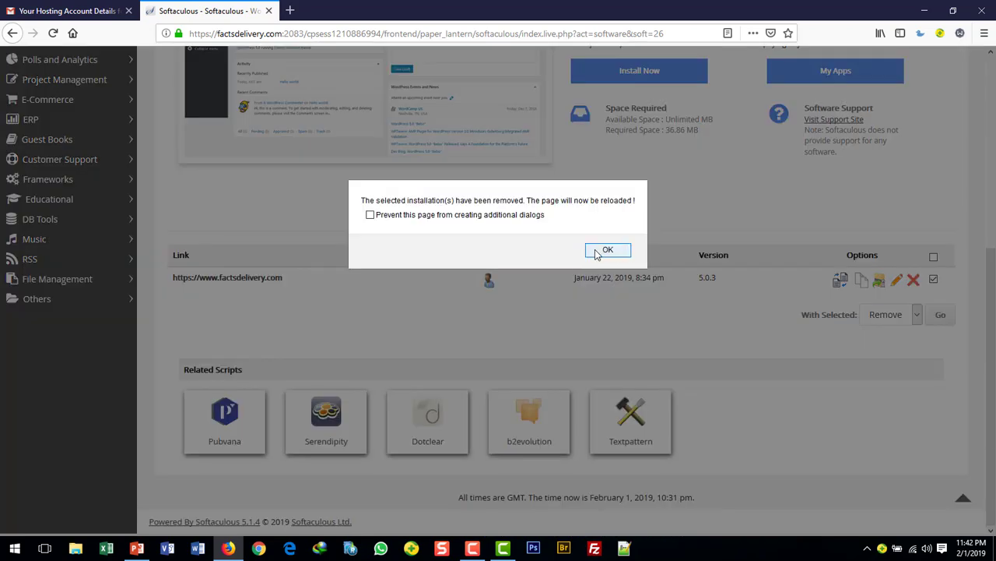
{"action": "left_click", "coordinate": [601, 251]}
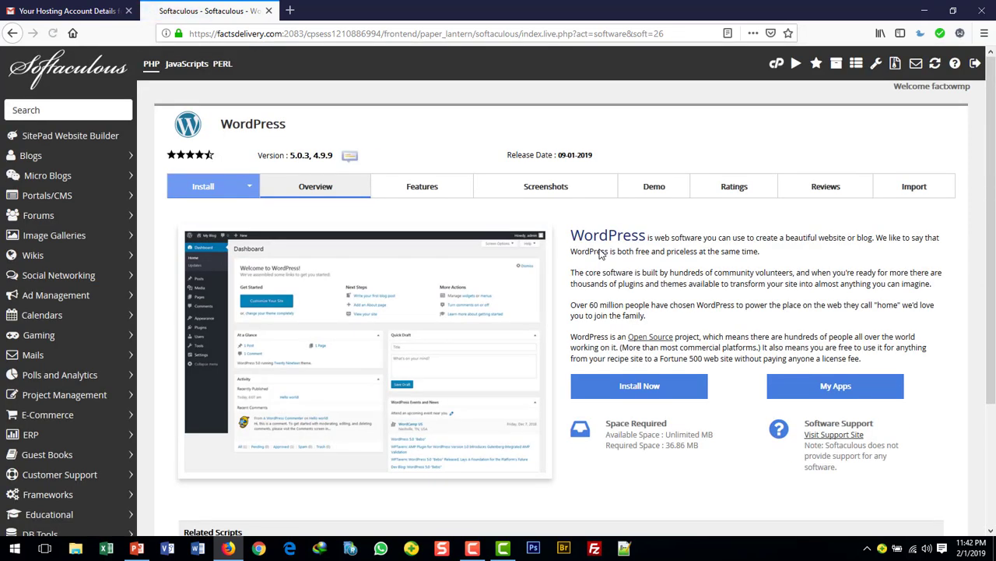
- Go back to the WordPress install form and dismiss the removal notification
{"action": "left_click", "coordinate": [196, 191]}
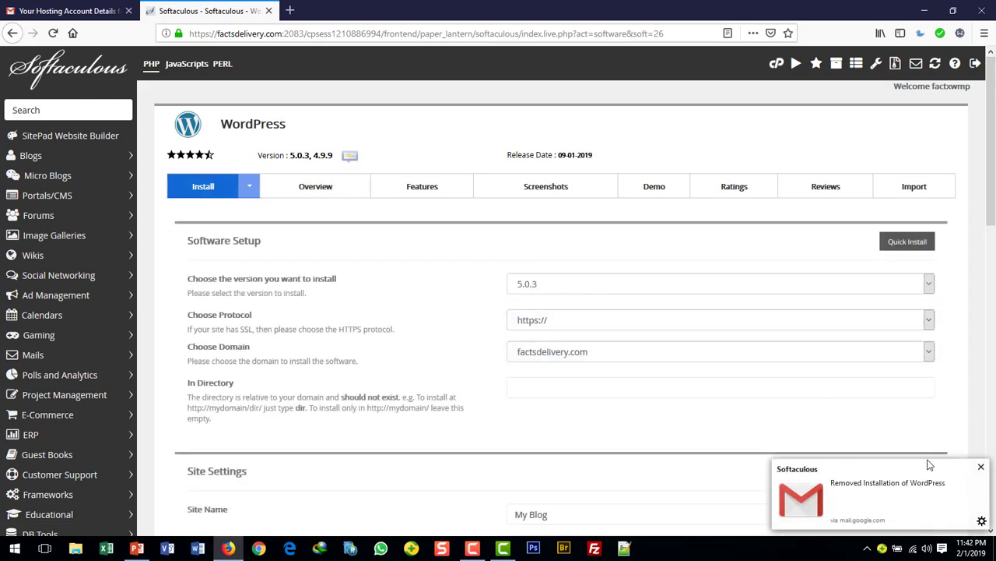
{"action": "left_click", "coordinate": [982, 467]}
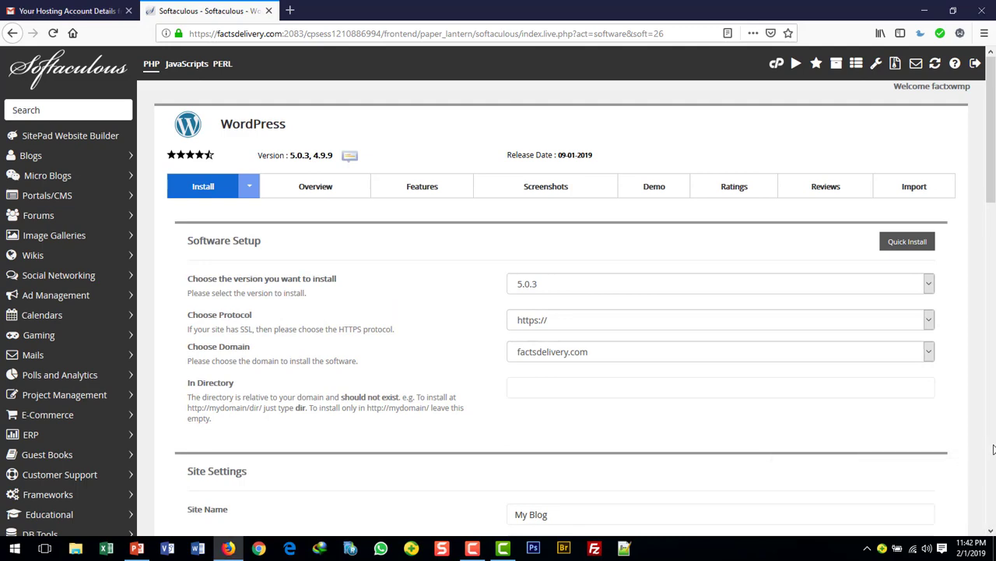
{"action": "scroll", "coordinate": [993, 460], "scroll_direction": "down", "scroll_amount": 6}
{"action": "scroll", "coordinate": [993, 460], "scroll_direction": "down", "scroll_amount": 6}
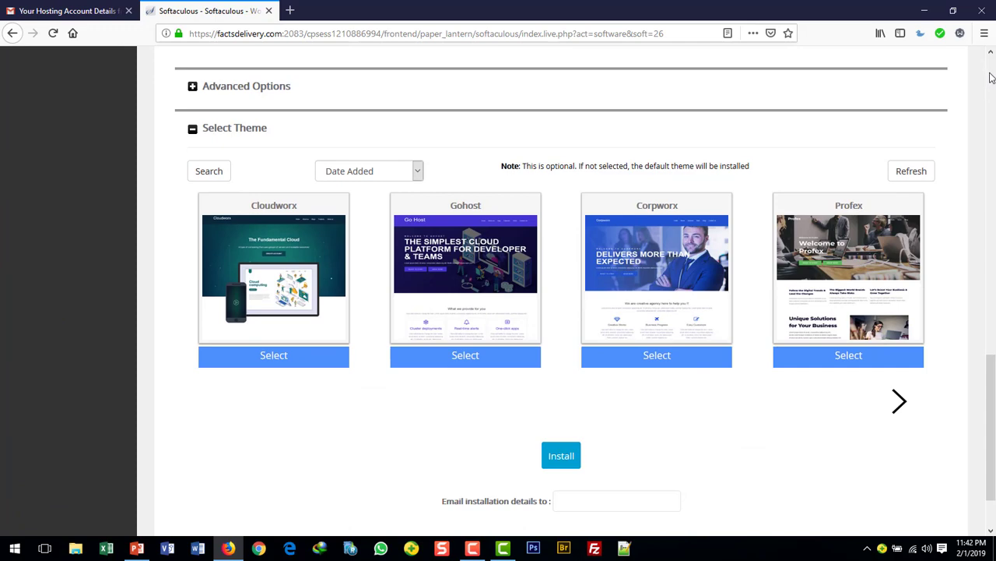
{"action": "scroll", "coordinate": [988, 90], "scroll_direction": "up", "scroll_amount": 15}
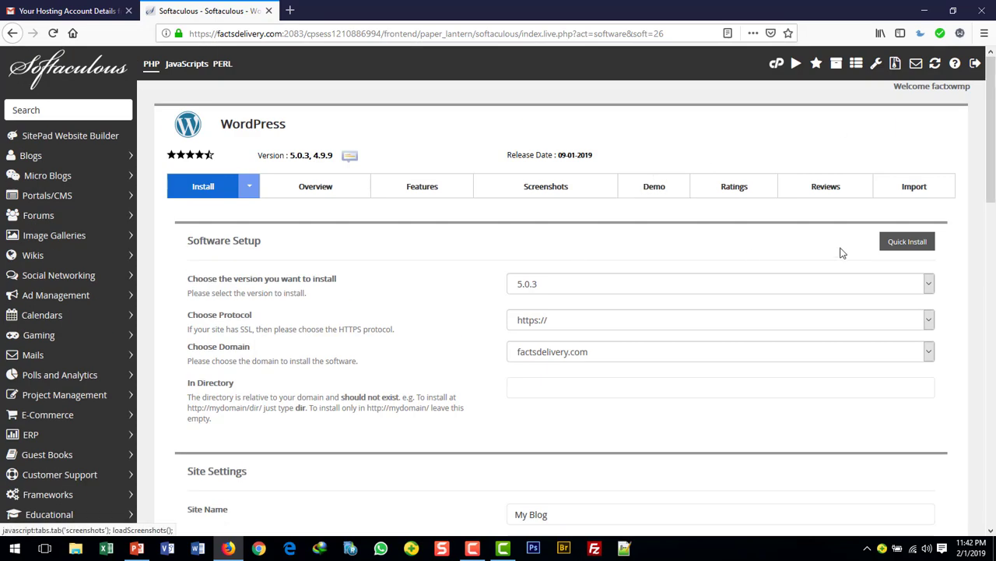
{"action": "left_click", "coordinate": [931, 284]}
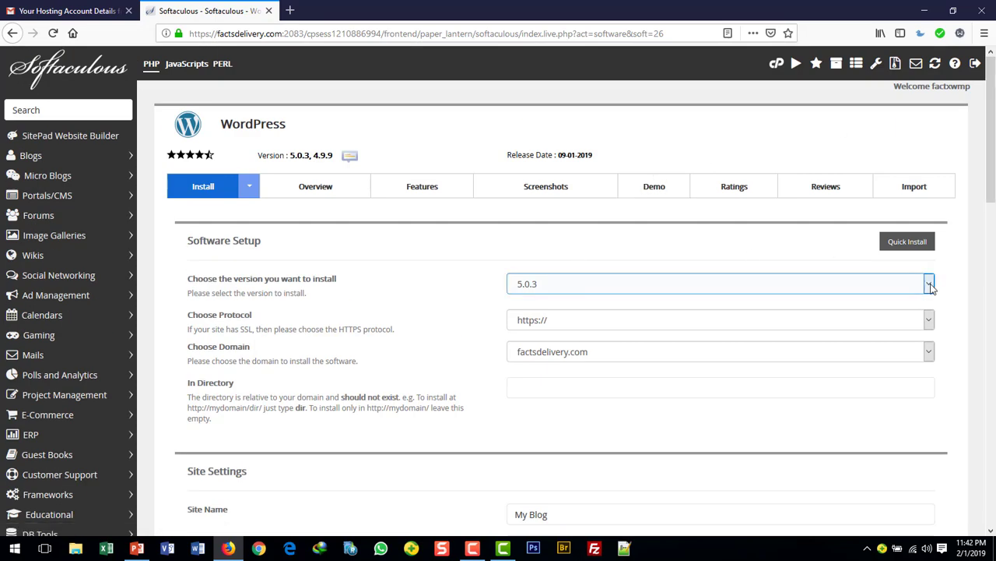
{"action": "left_click", "coordinate": [673, 316]}
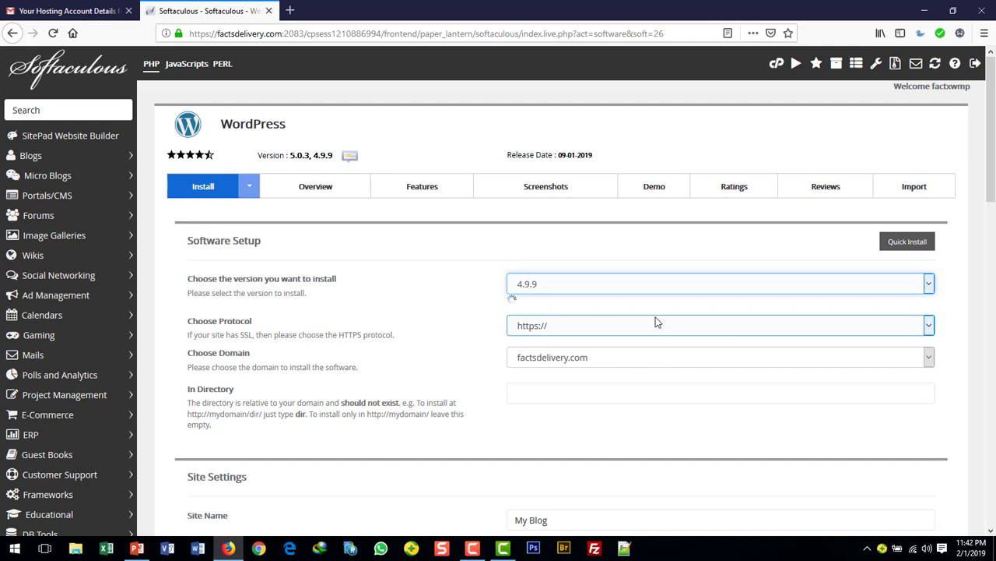
{"action": "key", "text": "Down"}
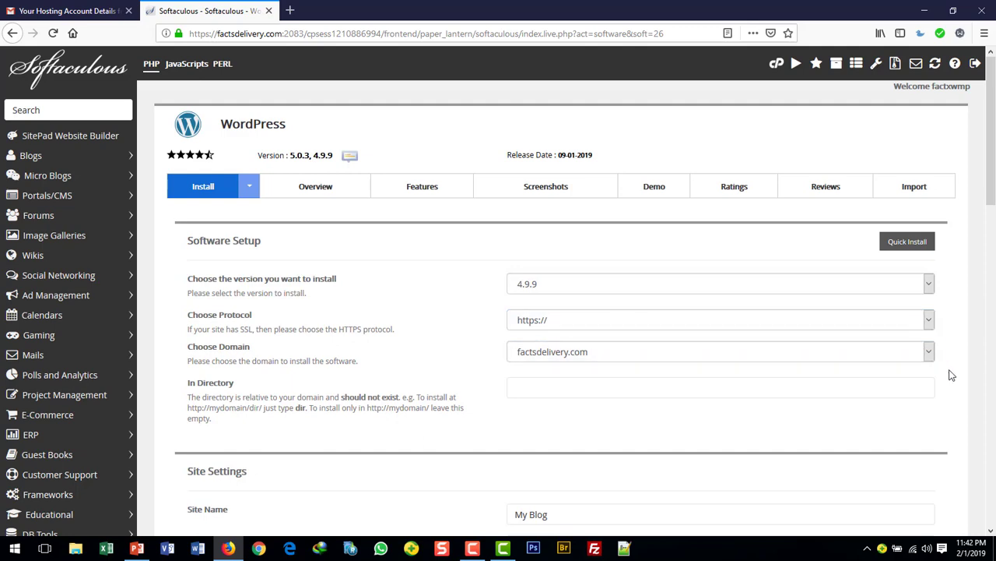
{"action": "scroll", "coordinate": [994, 508], "scroll_direction": "down", "scroll_amount": 5}
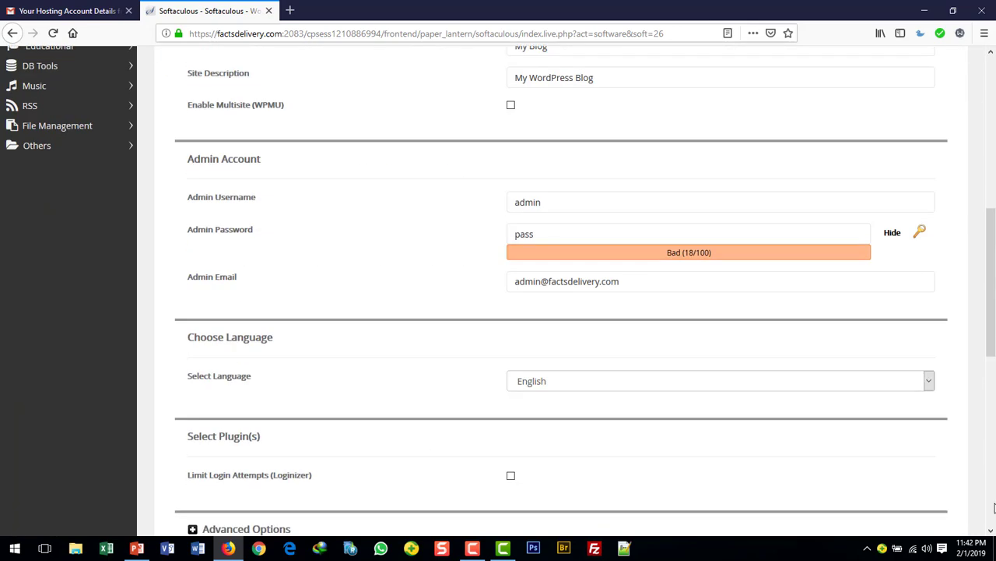
- Enter a custom admin username and a new admin password, then hide the password
{"action": "left_click", "coordinate": [567, 207]}
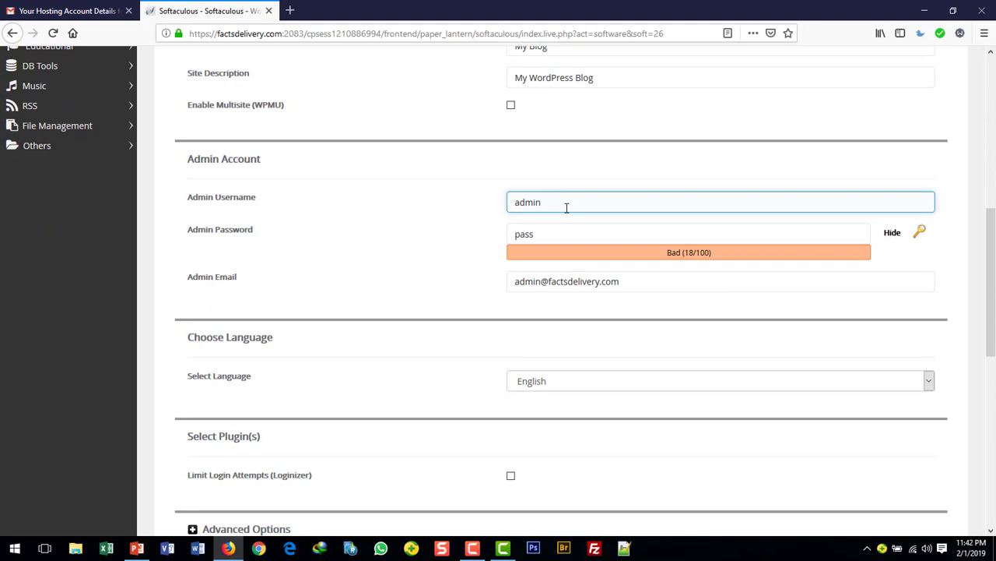
{"action": "type", "text": "19"}
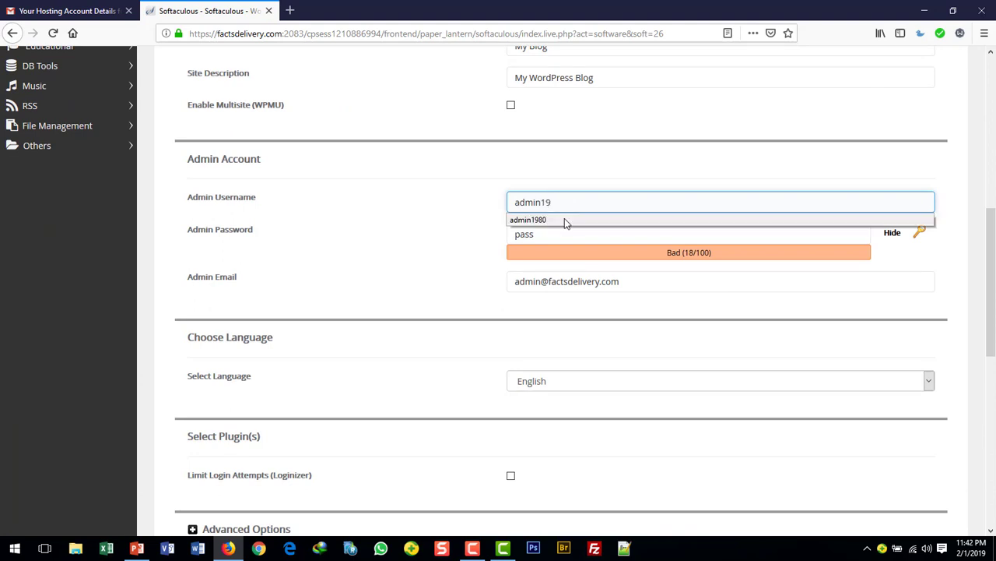
{"action": "left_click", "coordinate": [565, 219]}
{"action": "left_click", "coordinate": [547, 235]}
{"action": "key", "text": "ctrl+a"}
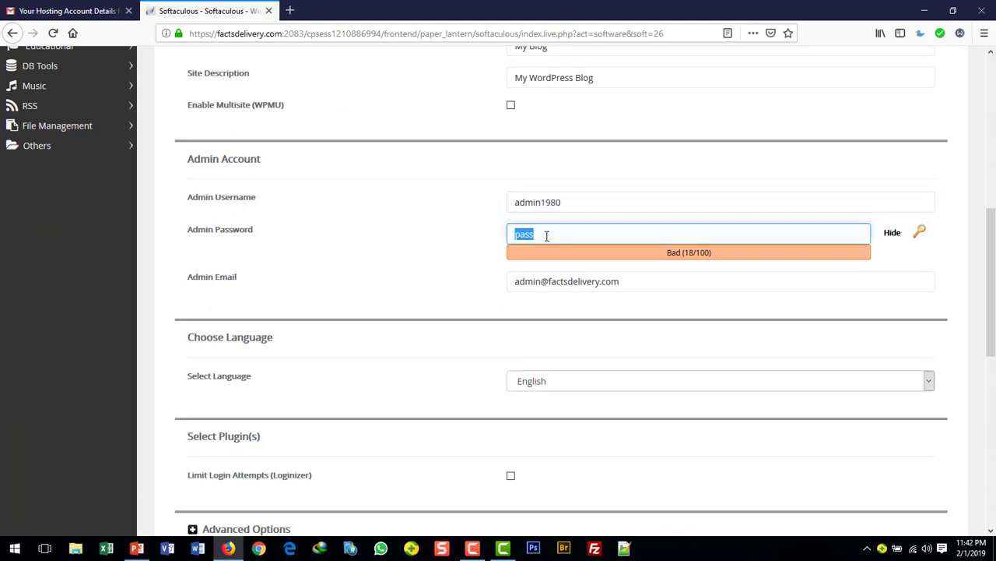
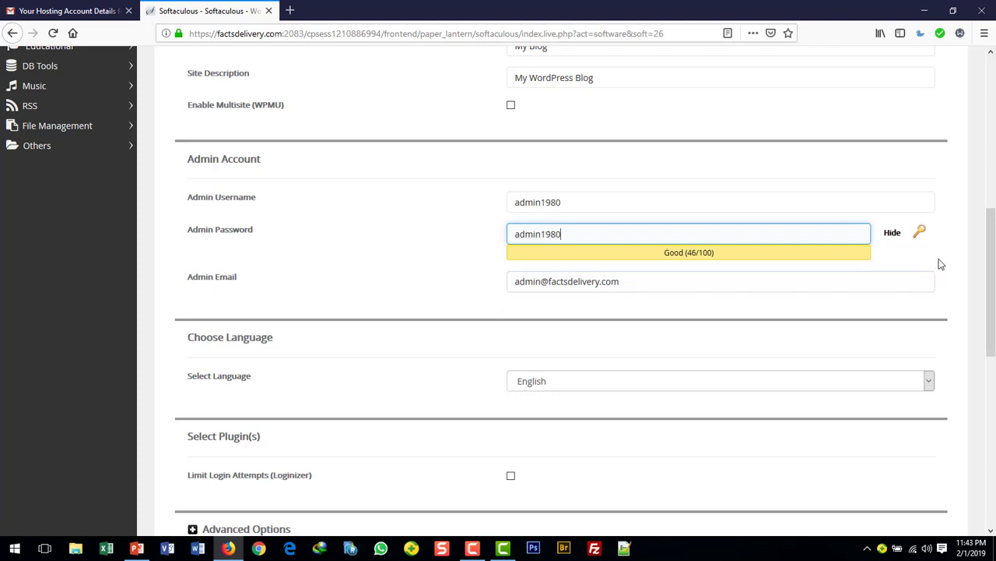
{"action": "left_click", "coordinate": [891, 234]}
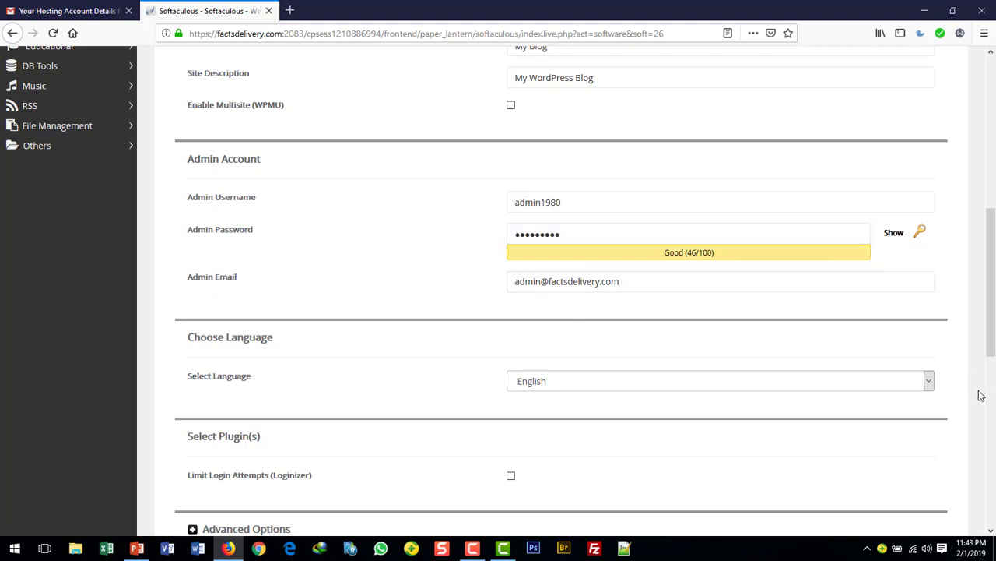
{"action": "left_click", "coordinate": [991, 531]}
{"action": "left_click_drag", "start_coordinate": [991, 531], "coordinate": [991, 531]}
- Fill the 'Email installation details to' field with the suggested address
{"action": "left_click", "coordinate": [637, 426]}
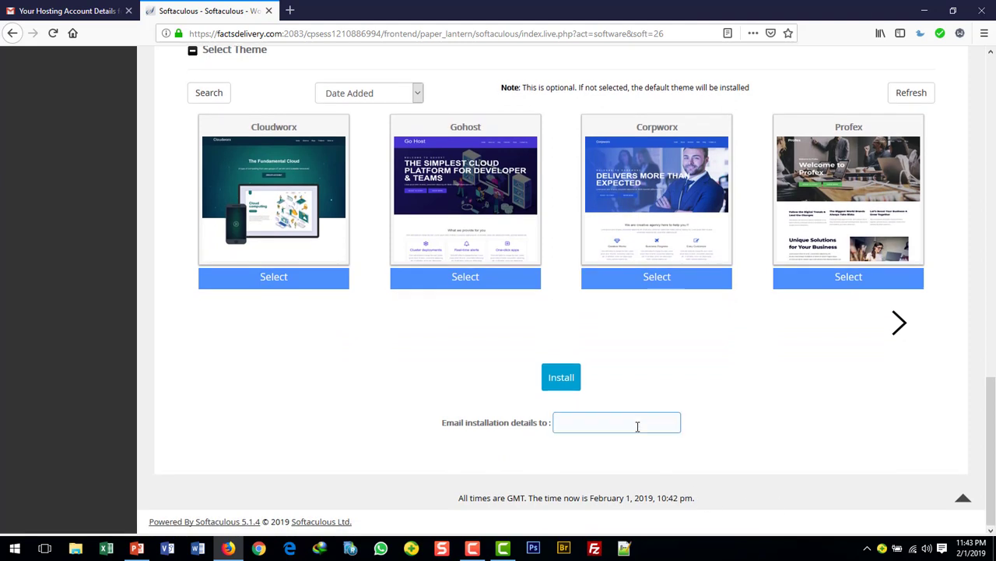
{"action": "type", "text": "a"}
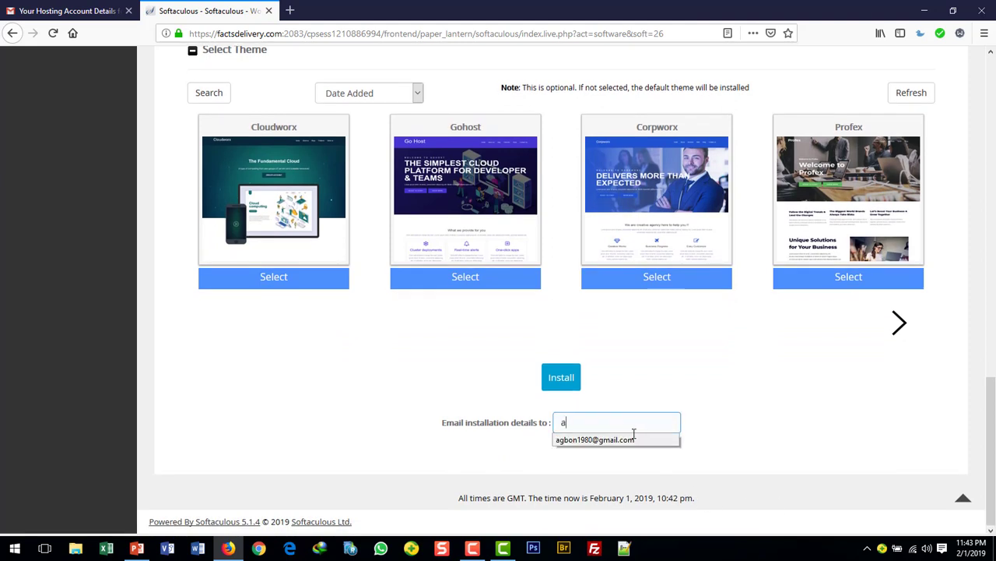
{"action": "left_click", "coordinate": [633, 440]}
{"action": "left_click", "coordinate": [559, 383]}
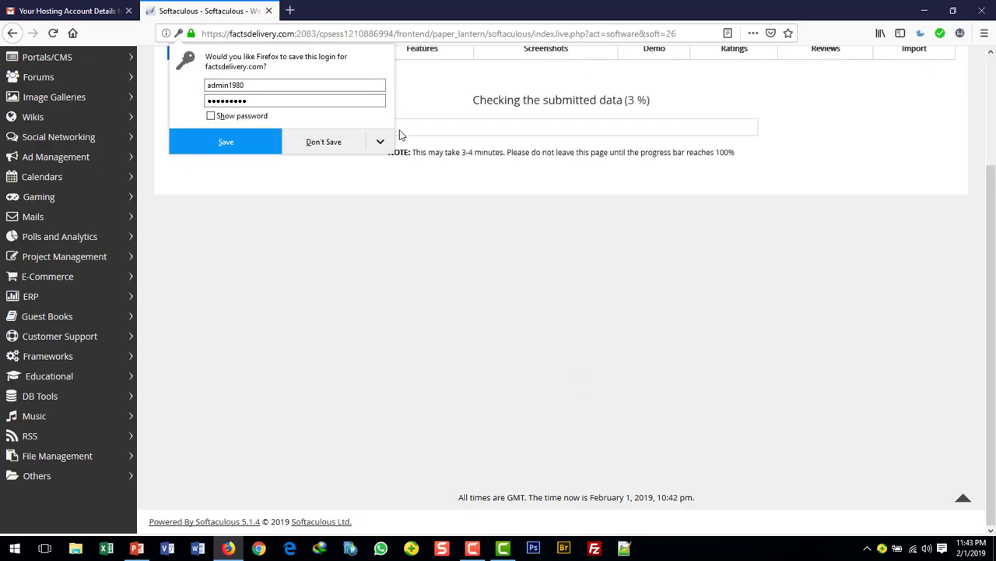
{"action": "left_click", "coordinate": [227, 145]}
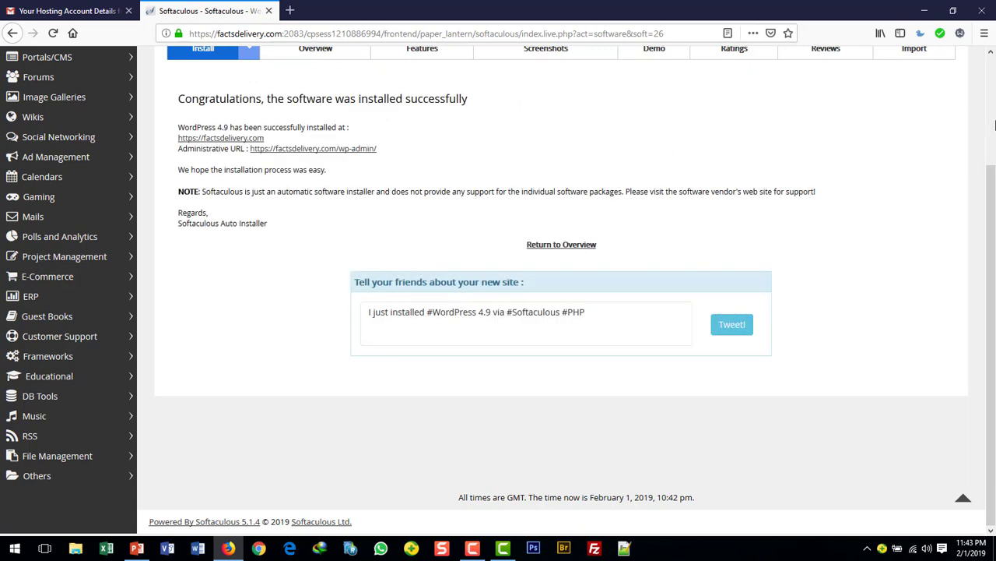
{"action": "left_click", "coordinate": [249, 140]}
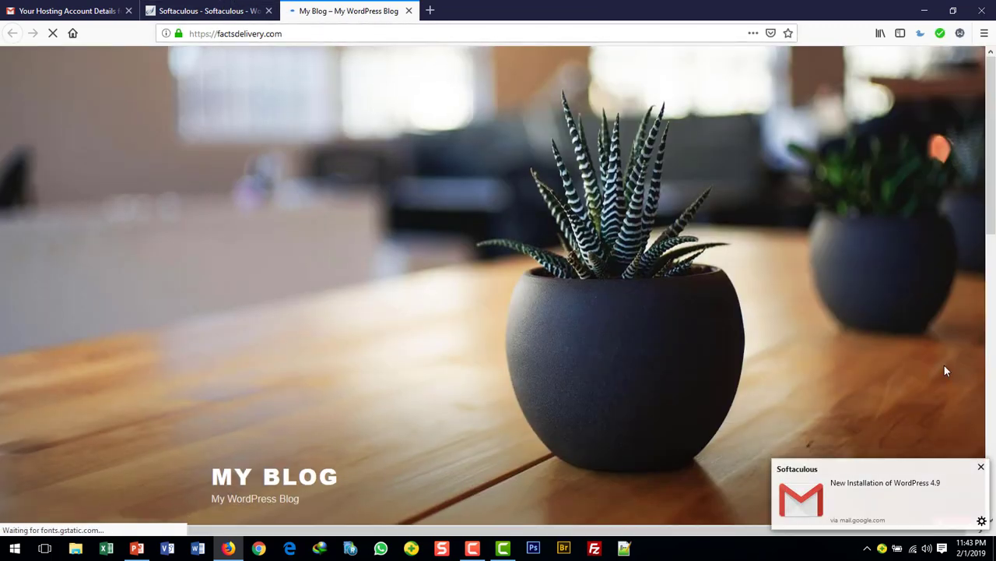
- Look over the My Blog homepage and its Hello world! post, then return to Softaculous
{"action": "left_click", "coordinate": [982, 467]}
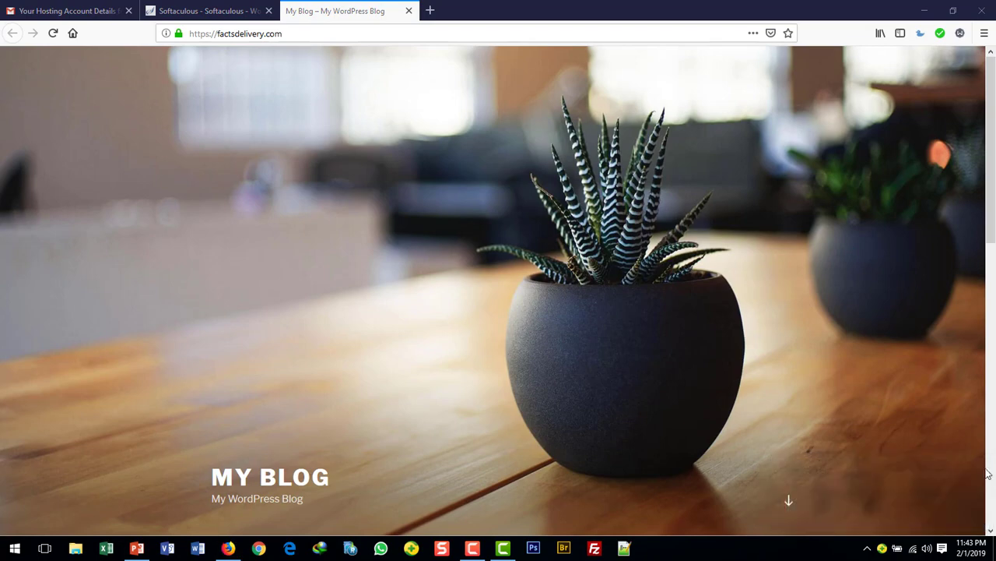
{"action": "scroll", "coordinate": [987, 471], "scroll_direction": "down", "scroll_amount": 5}
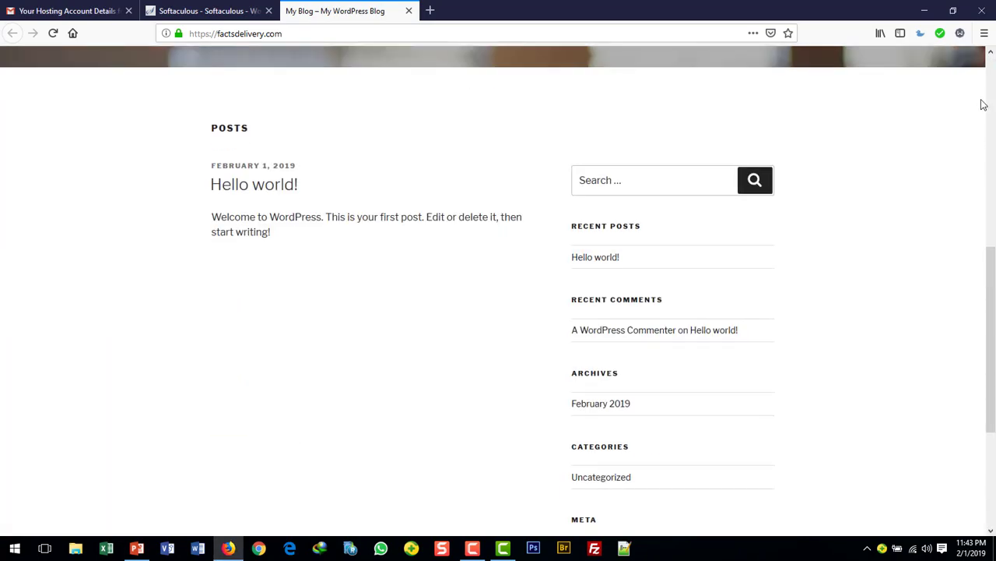
{"action": "scroll", "coordinate": [987, 86], "scroll_direction": "up", "scroll_amount": 5}
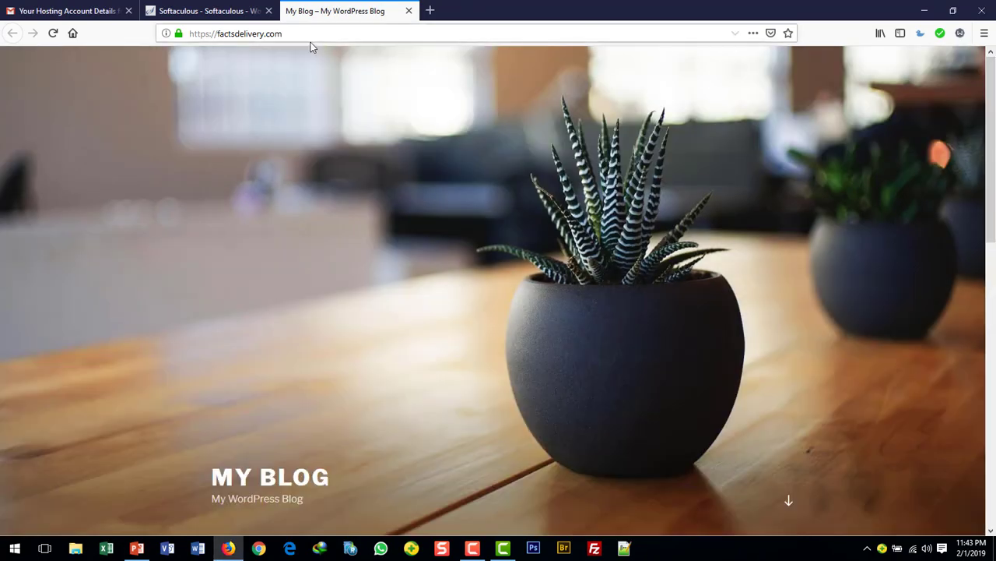
{"action": "left_click", "coordinate": [207, 11]}
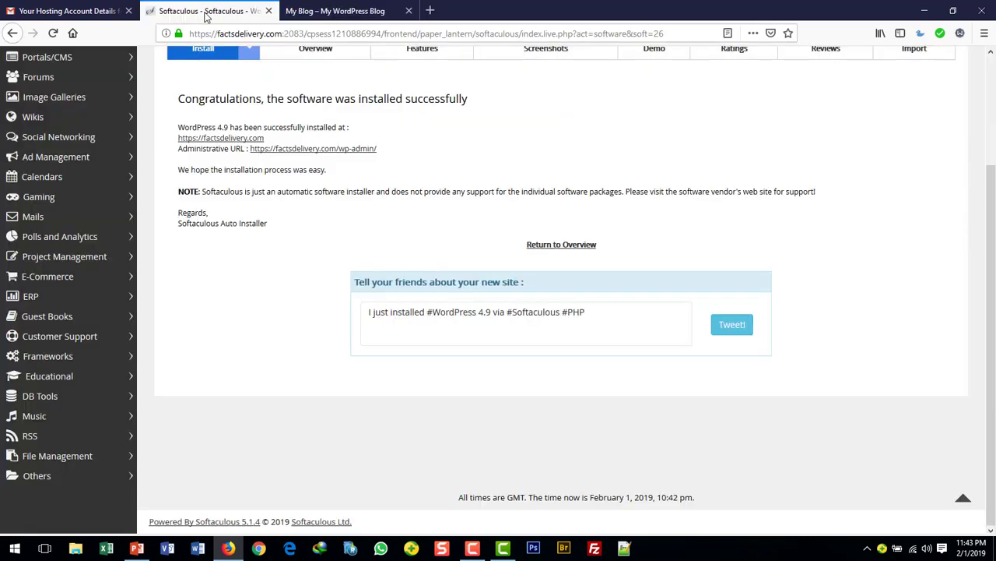